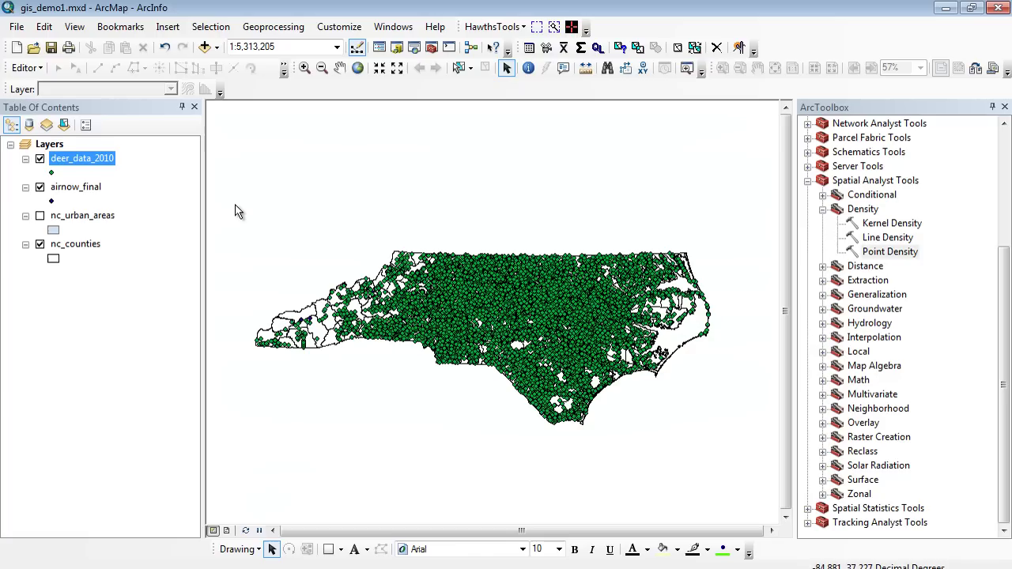
# Hide airnow_final and review the deer_data_2010 attribute table, widening it to show more columns.
pyautogui.click(40, 188)
pyautogui.rightClick(95, 157)
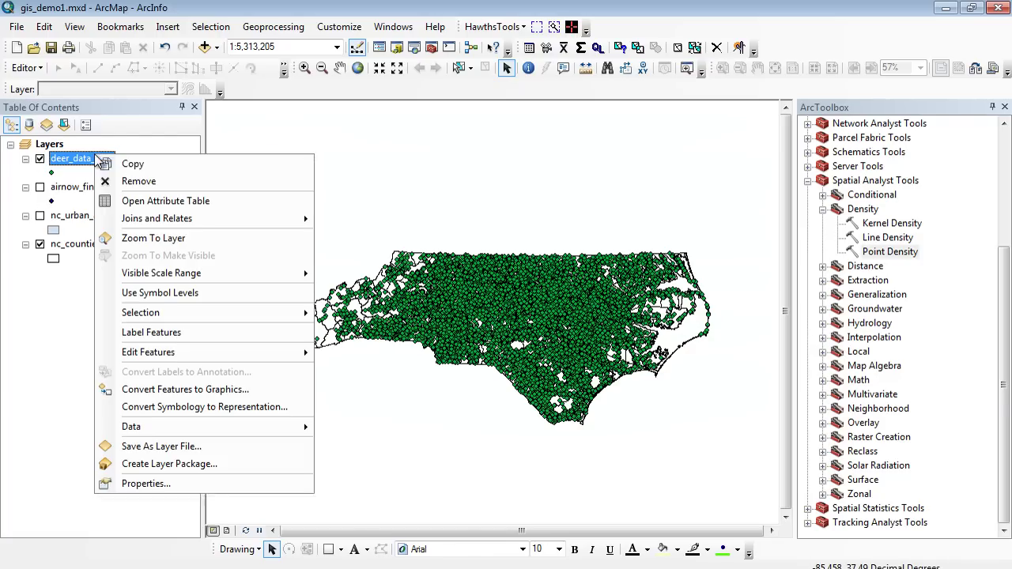
pyautogui.click(141, 199)
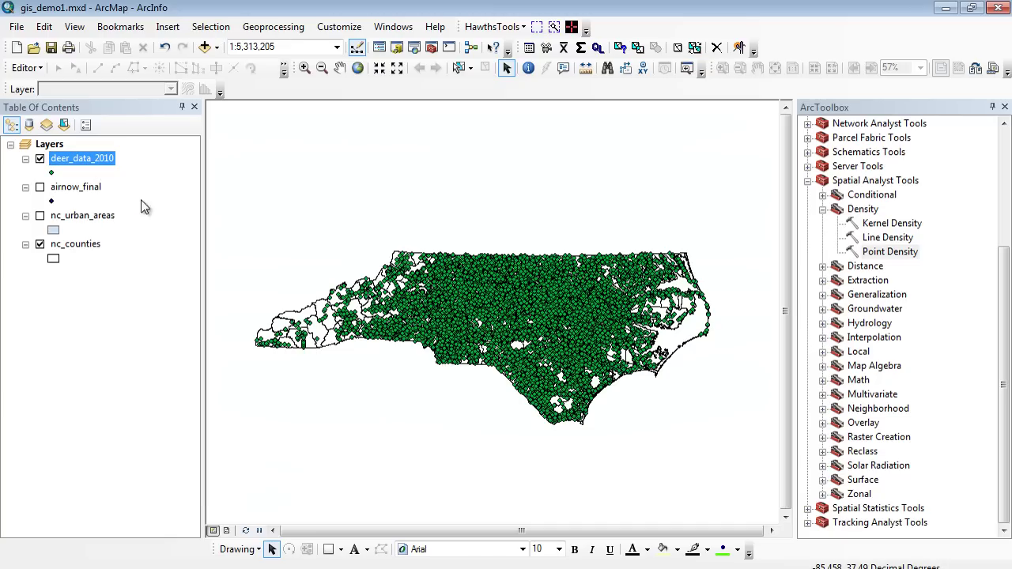
pyautogui.moveTo(632, 437); pyautogui.dragTo(764, 501)
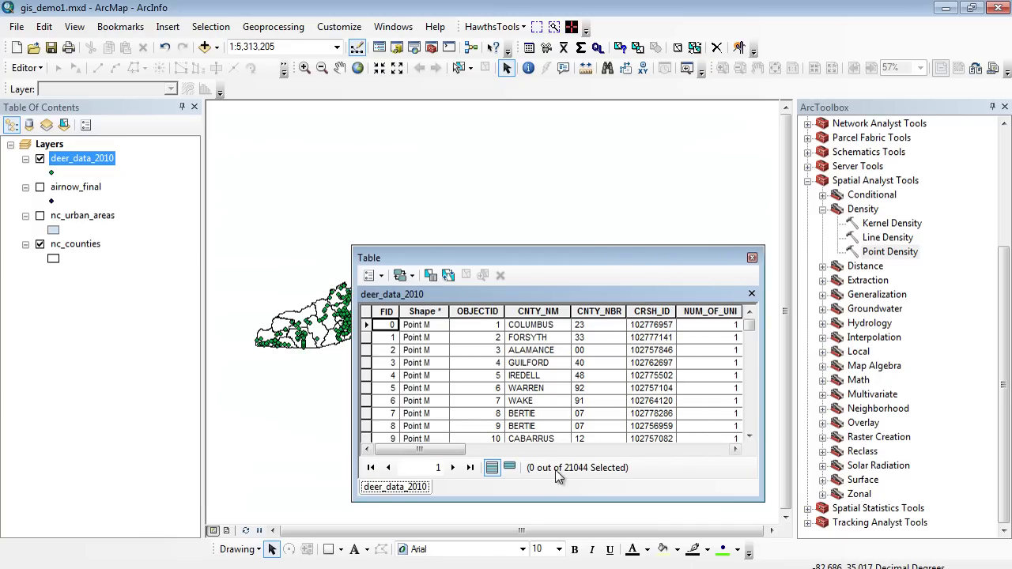
pyautogui.click(752, 257)
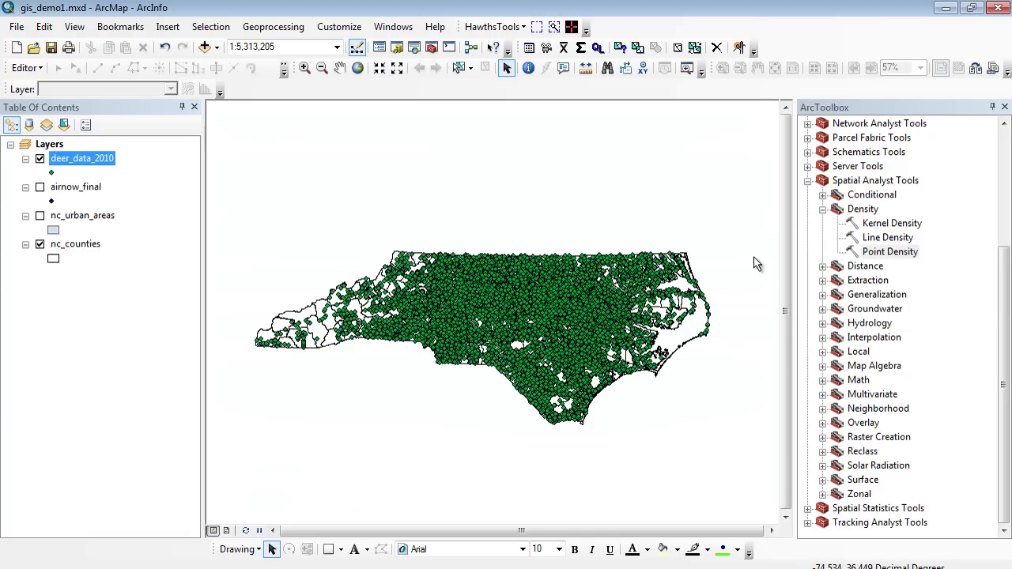
# Zoom in step by step on the county-level deer collision points in central North Carolina.
pyautogui.click(304, 68)
pyautogui.moveTo(409, 220); pyautogui.dragTo(623, 369)
pyautogui.moveTo(391, 229); pyautogui.dragTo(630, 365)
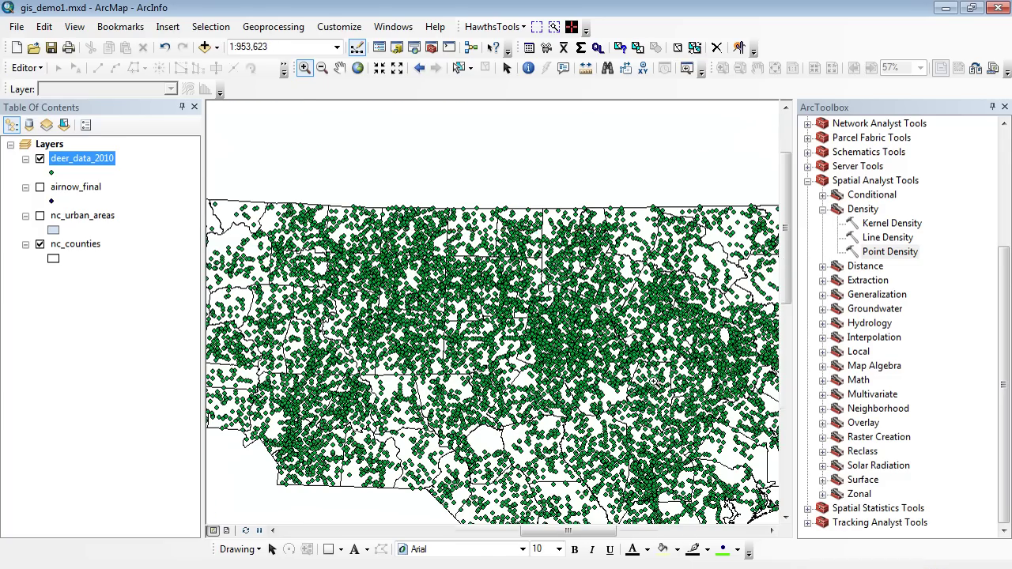
pyautogui.moveTo(410, 184); pyautogui.dragTo(646, 394)
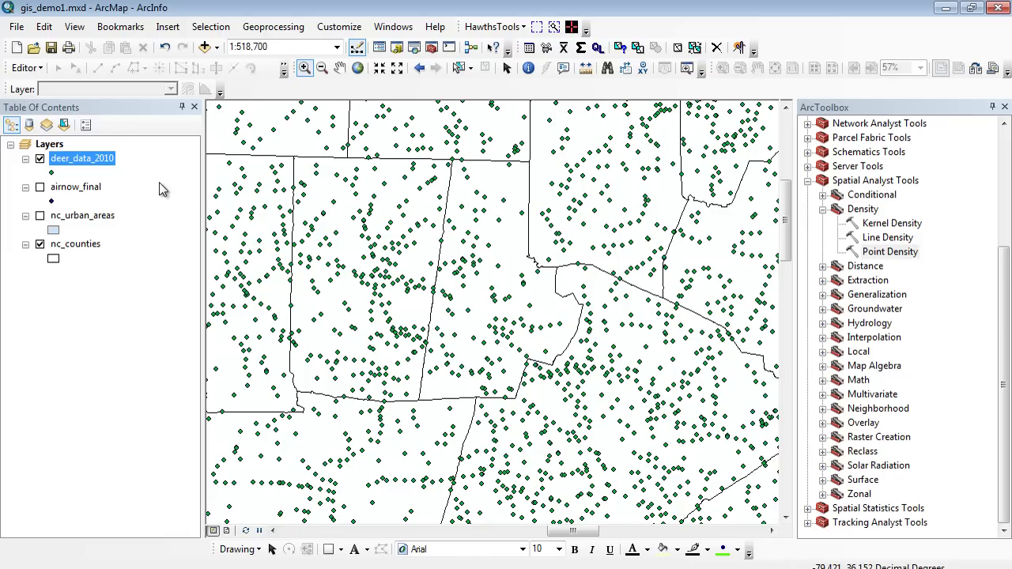
# Zoom back out to all of North Carolina and pan it to the map's centre.
pyautogui.click(322, 67)
pyautogui.moveTo(309, 196); pyautogui.dragTo(579, 437)
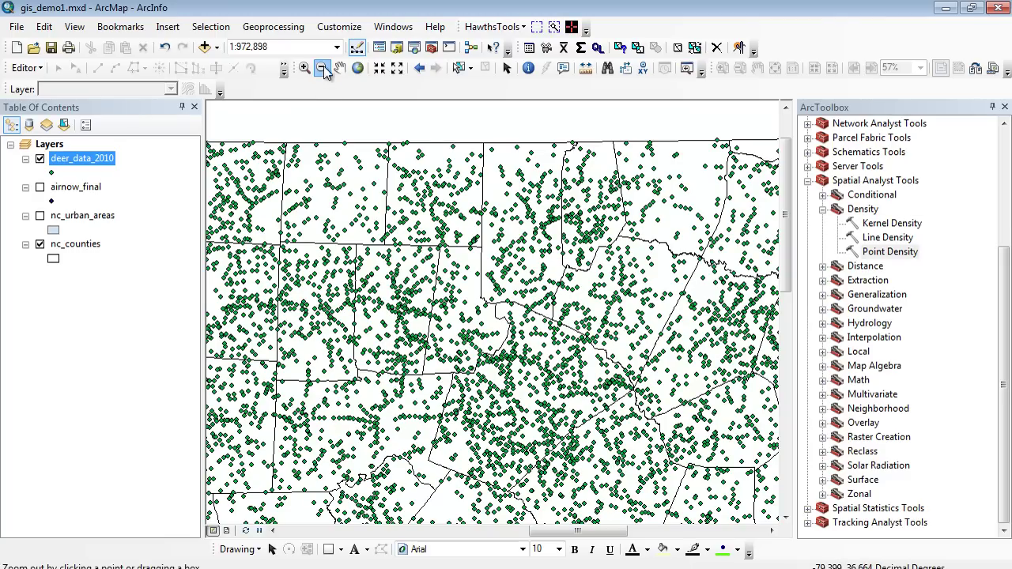
pyautogui.moveTo(315, 242); pyautogui.dragTo(615, 469)
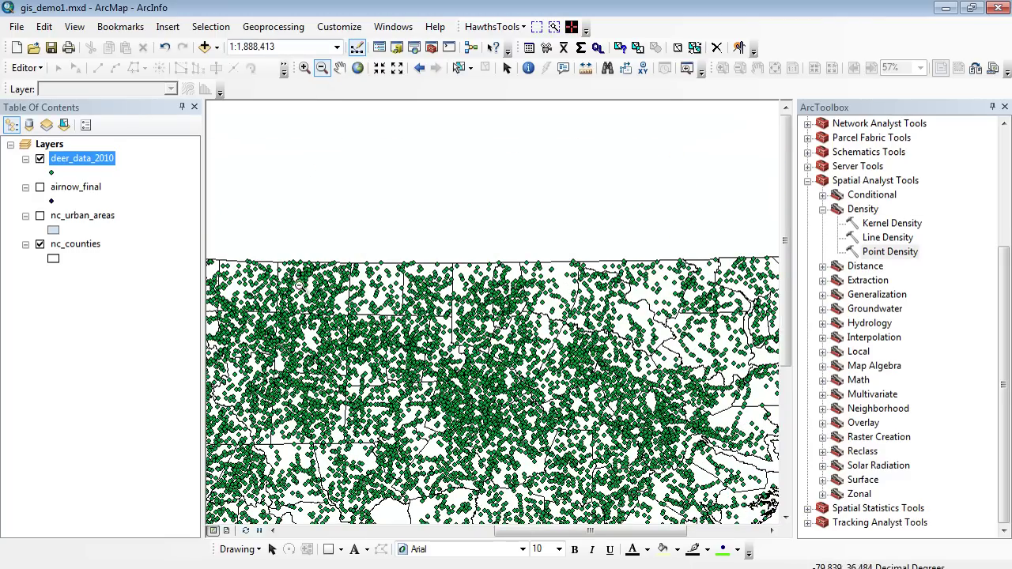
pyautogui.moveTo(302, 306); pyautogui.dragTo(527, 478)
pyautogui.click(339, 68)
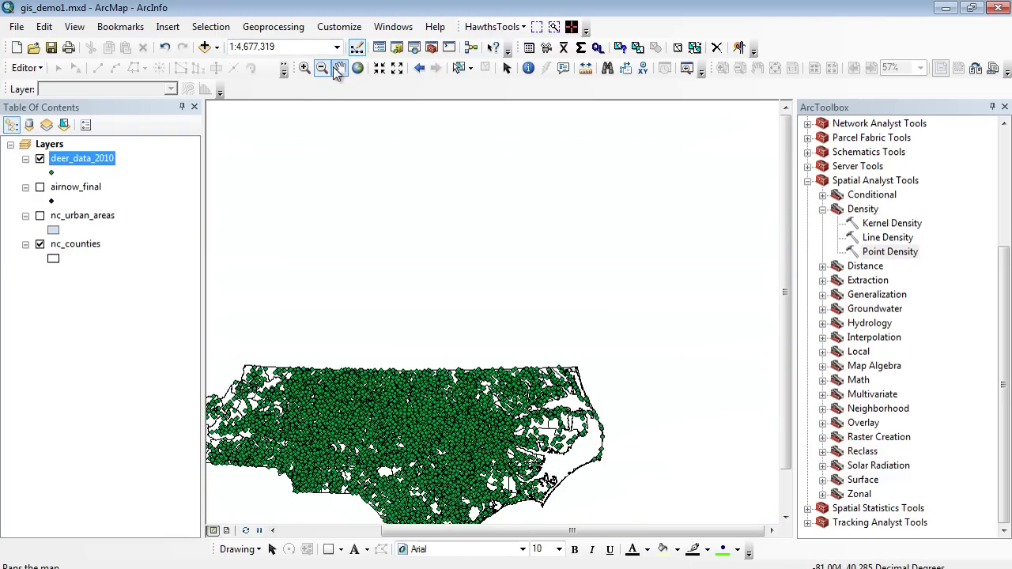
pyautogui.moveTo(406, 514); pyautogui.dragTo(559, 389)
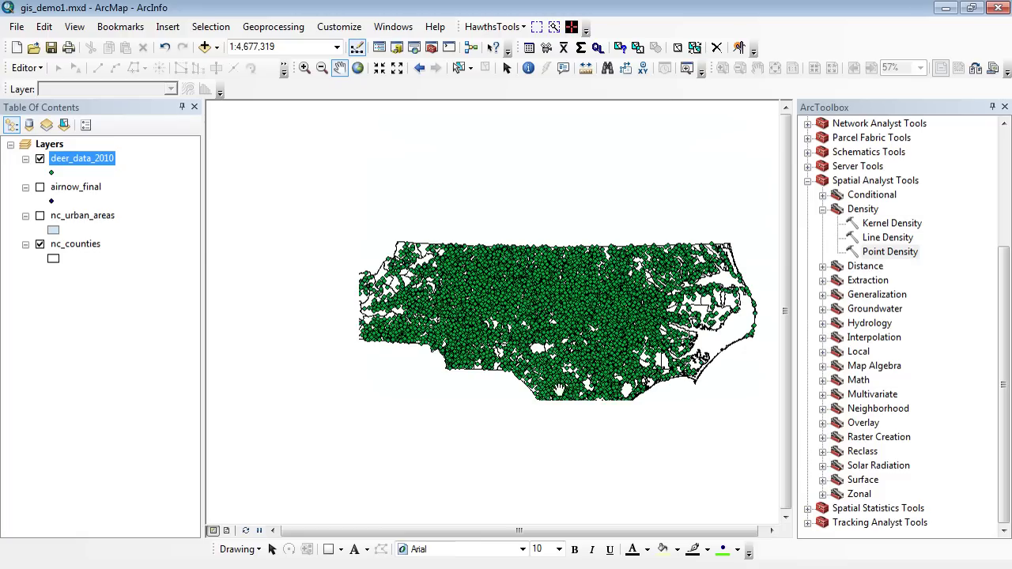
pyautogui.click(40, 159)
pyautogui.click(39, 187)
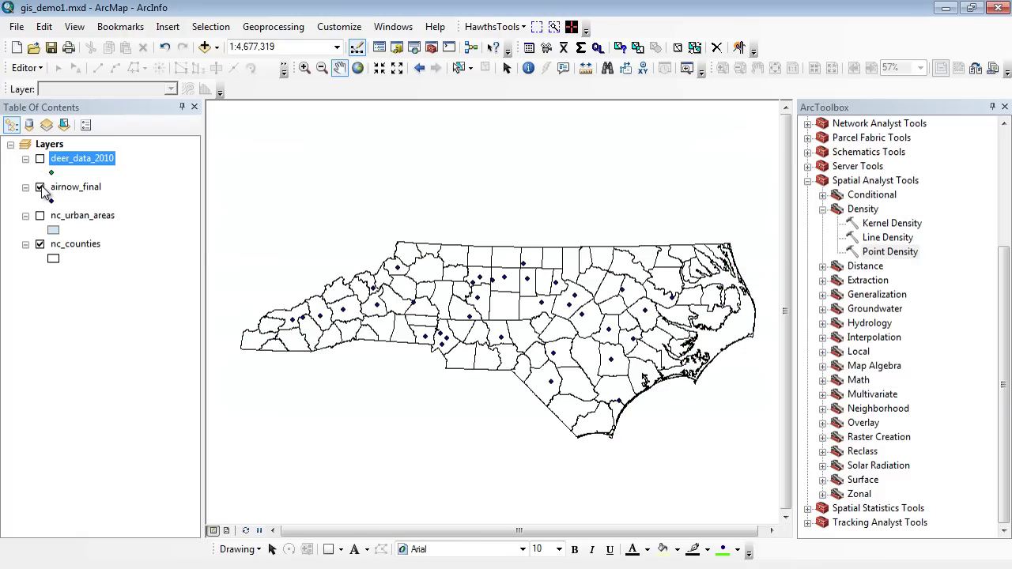
pyautogui.rightClick(70, 188)
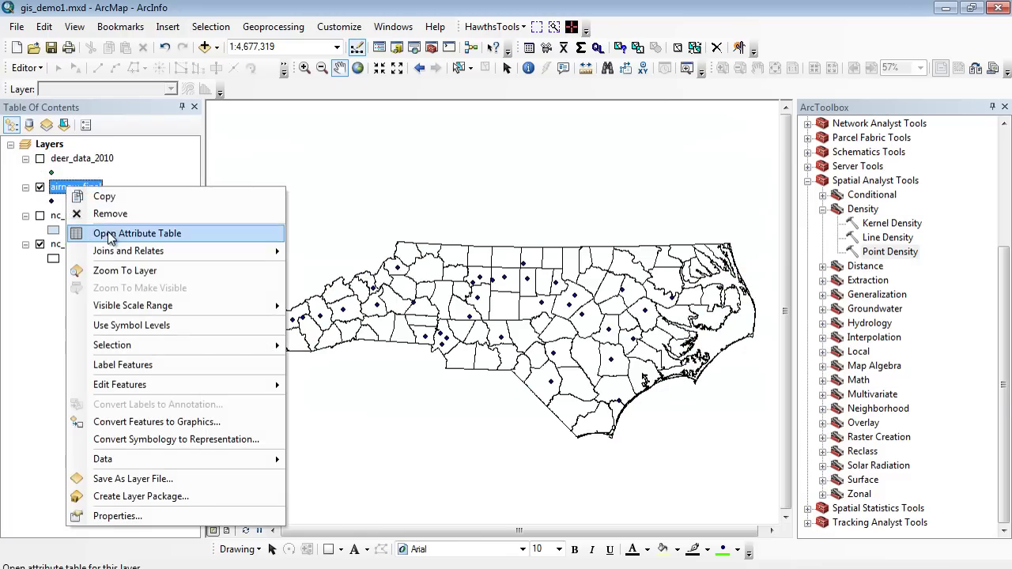
pyautogui.click(111, 231)
pyautogui.moveTo(611, 261); pyautogui.dragTo(363, 214)
pyautogui.moveTo(516, 313); pyautogui.dragTo(789, 326)
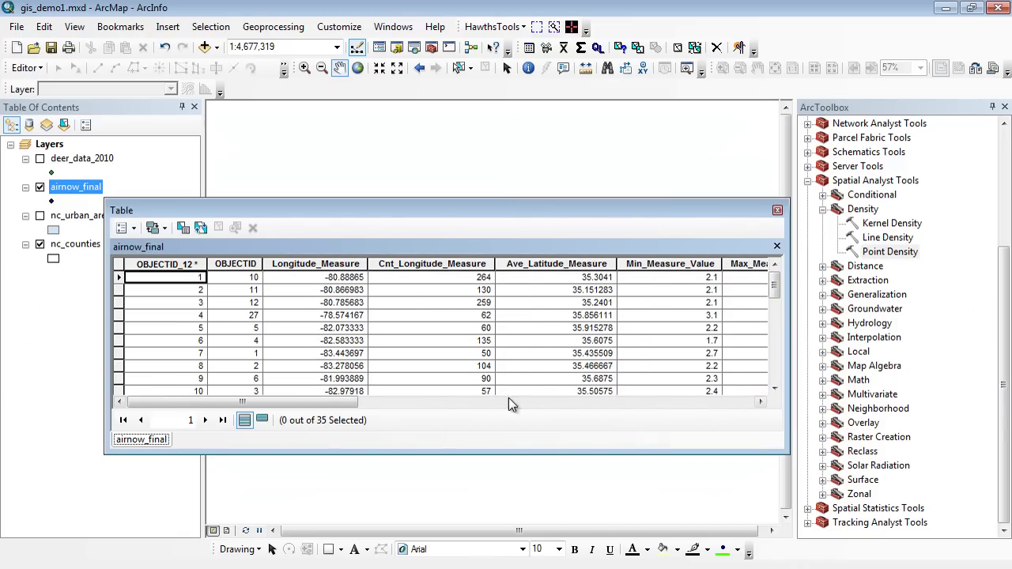
pyautogui.moveTo(324, 403); pyautogui.dragTo(478, 402)
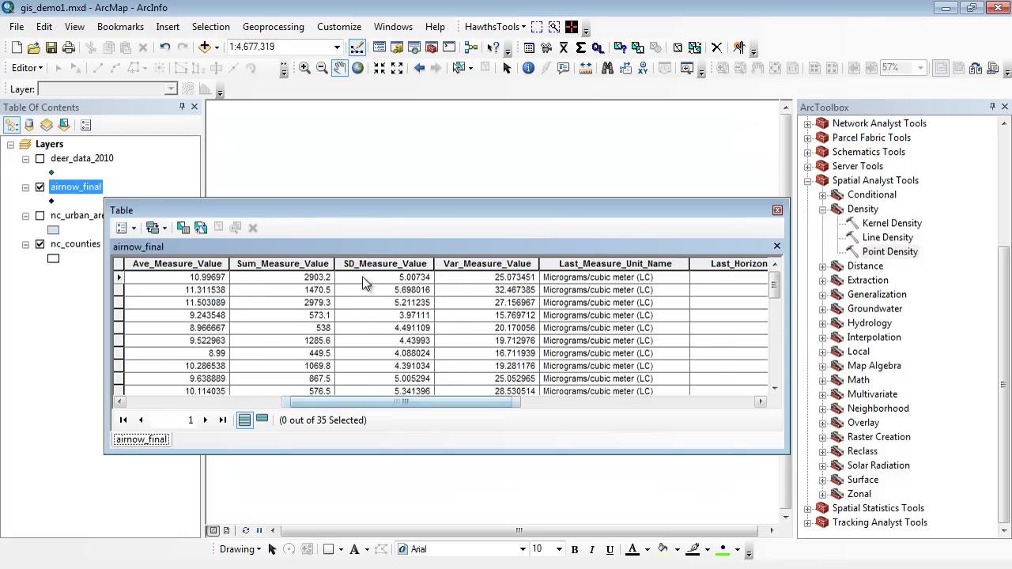
pyautogui.click(182, 265)
pyautogui.rightClick(182, 264)
pyautogui.click(210, 289)
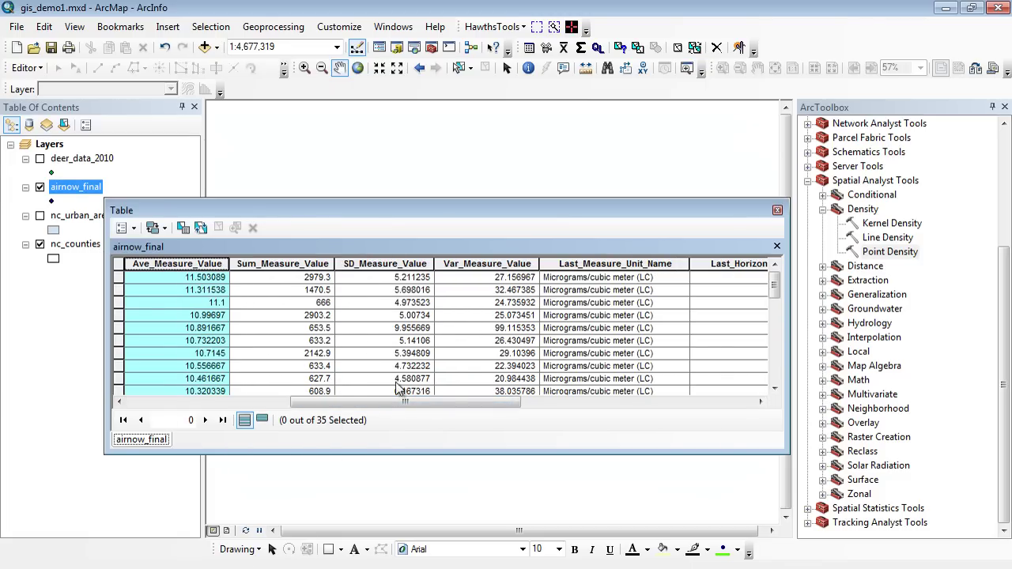
pyautogui.moveTo(400, 401); pyautogui.dragTo(362, 427)
pyautogui.moveTo(463, 453); pyautogui.dragTo(463, 555)
pyautogui.moveTo(783, 313); pyautogui.dragTo(780, 424)
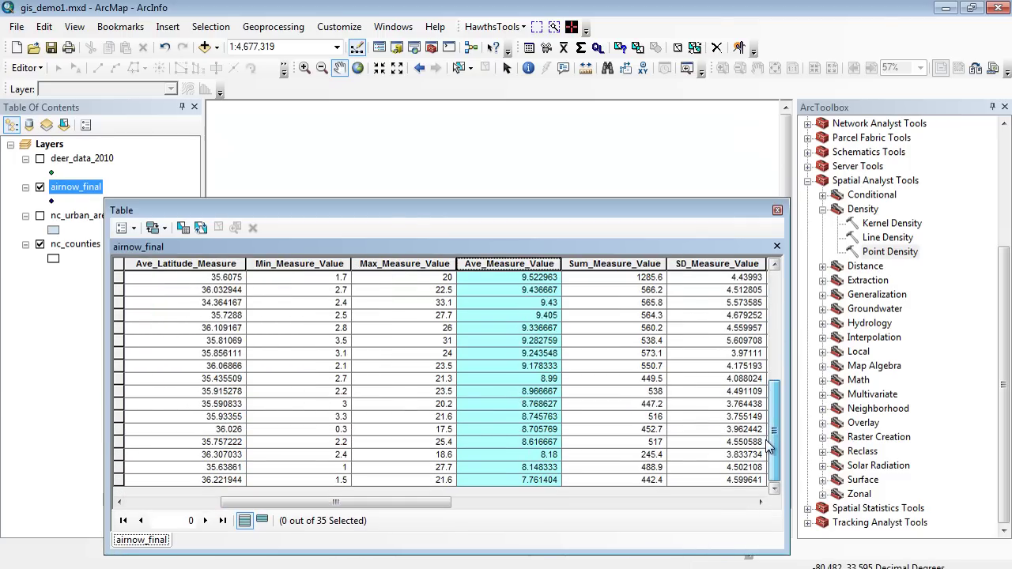
pyautogui.click(778, 210)
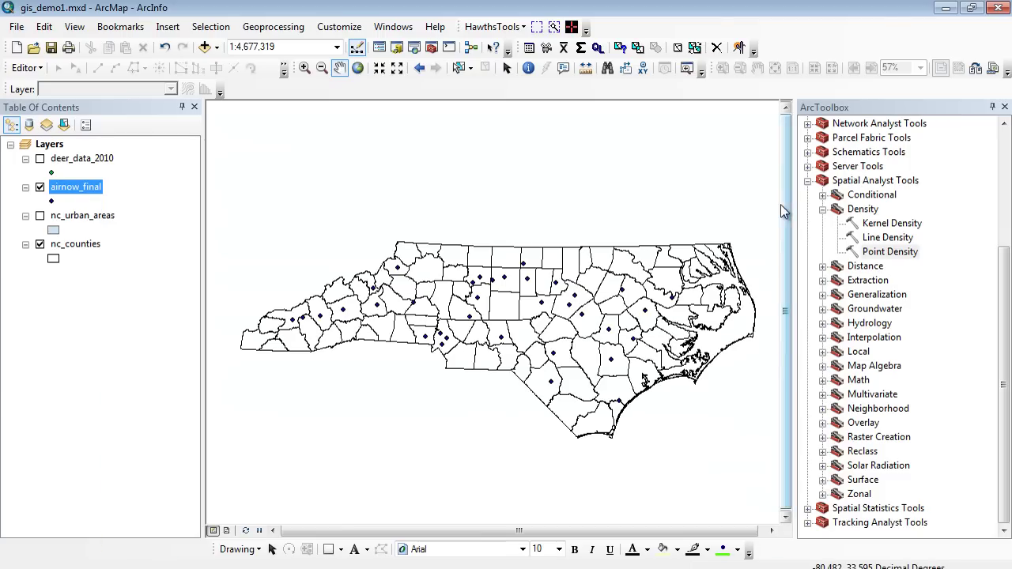
pyautogui.click(305, 67)
pyautogui.moveTo(384, 220); pyautogui.dragTo(537, 332)
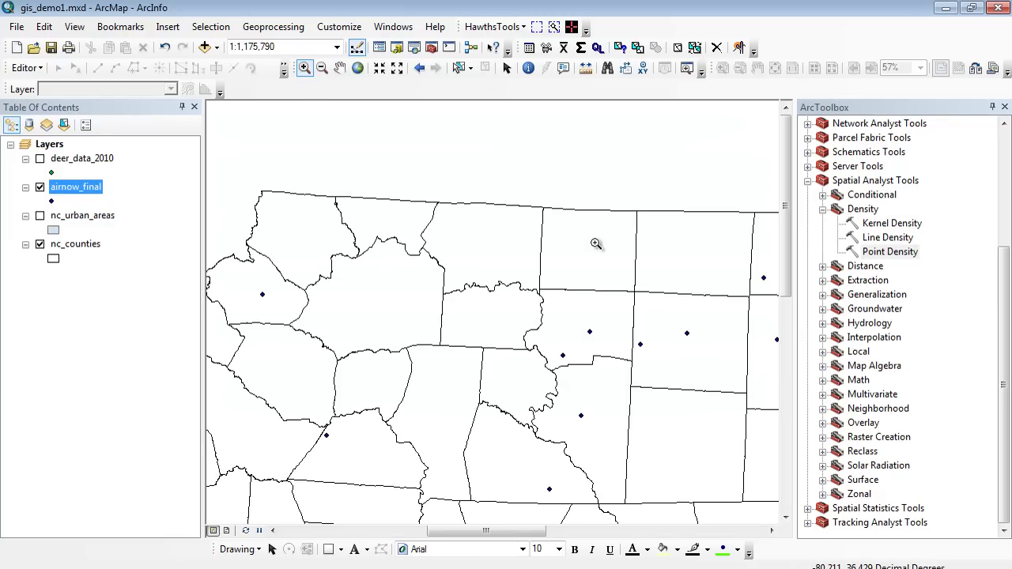
pyautogui.click(339, 67)
pyautogui.moveTo(575, 334); pyautogui.dragTo(443, 261)
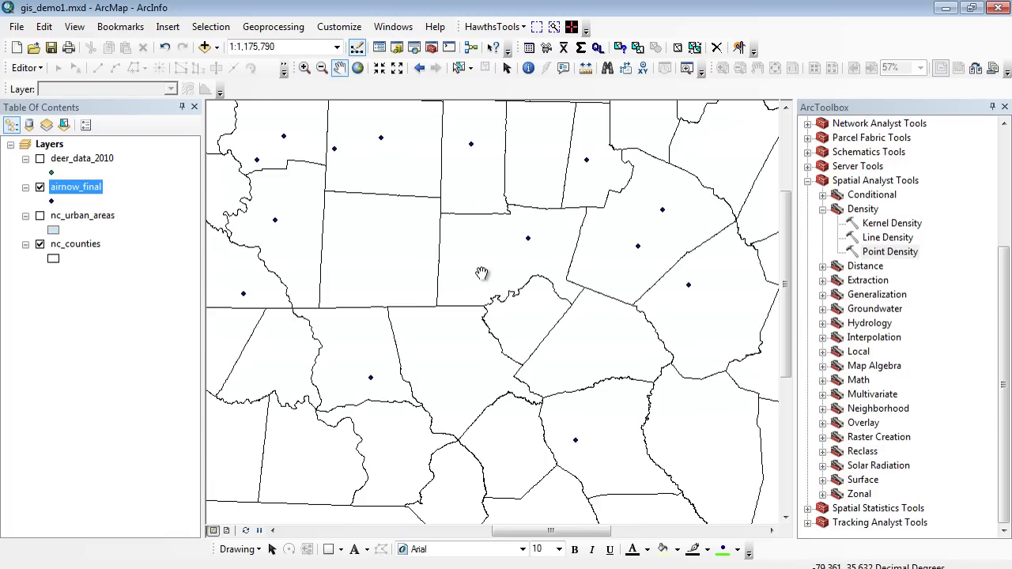
pyautogui.click(322, 67)
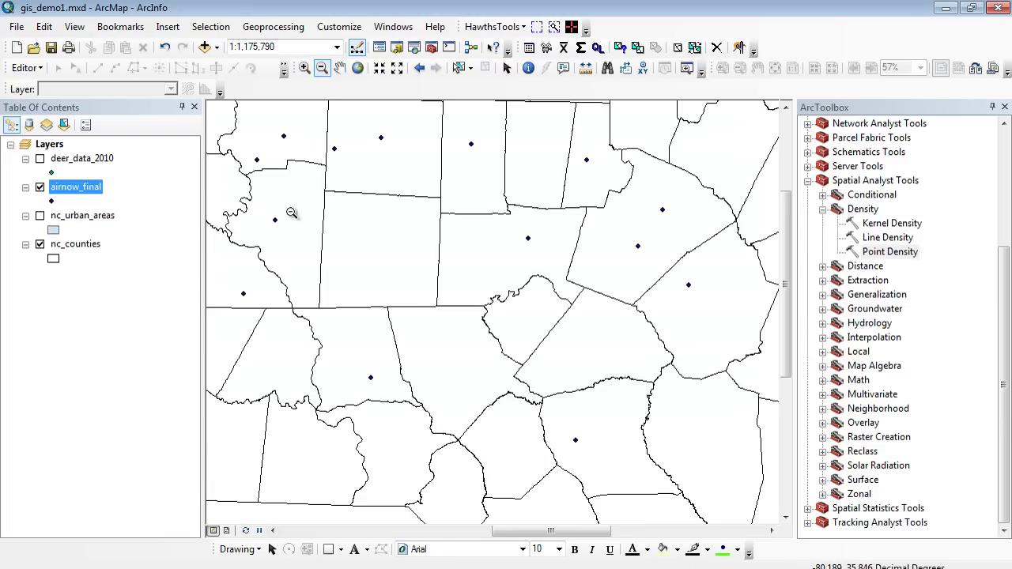
pyautogui.moveTo(264, 171); pyautogui.dragTo(609, 427)
pyautogui.moveTo(291, 156); pyautogui.dragTo(582, 435)
pyautogui.click(339, 68)
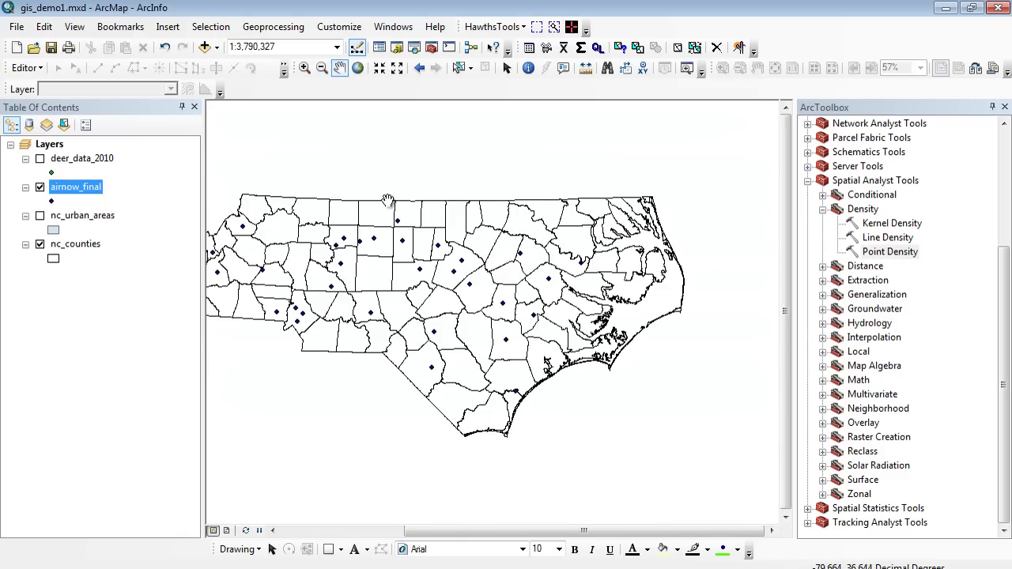
pyautogui.moveTo(388, 199); pyautogui.dragTo(512, 206)
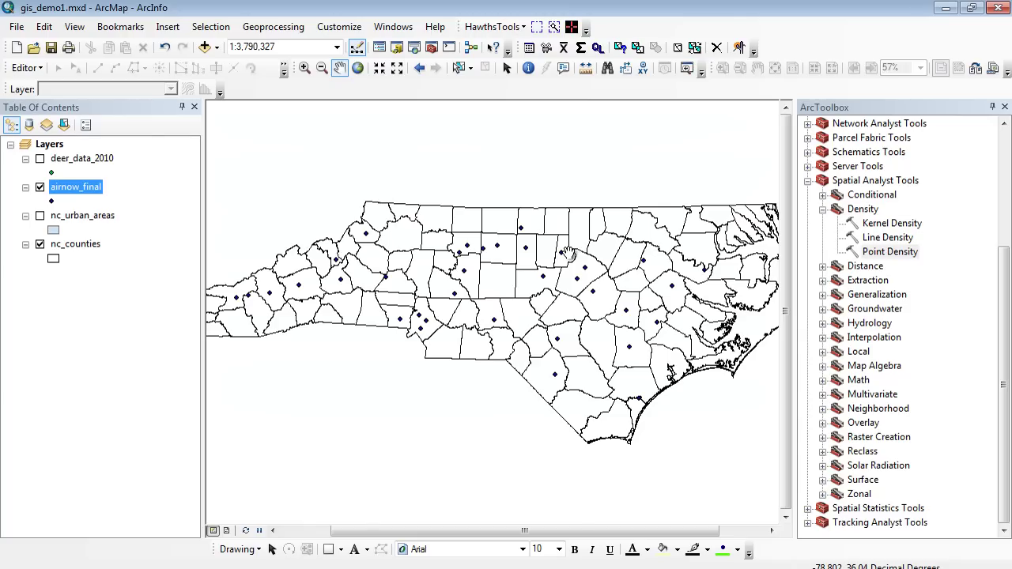
pyautogui.click(39, 188)
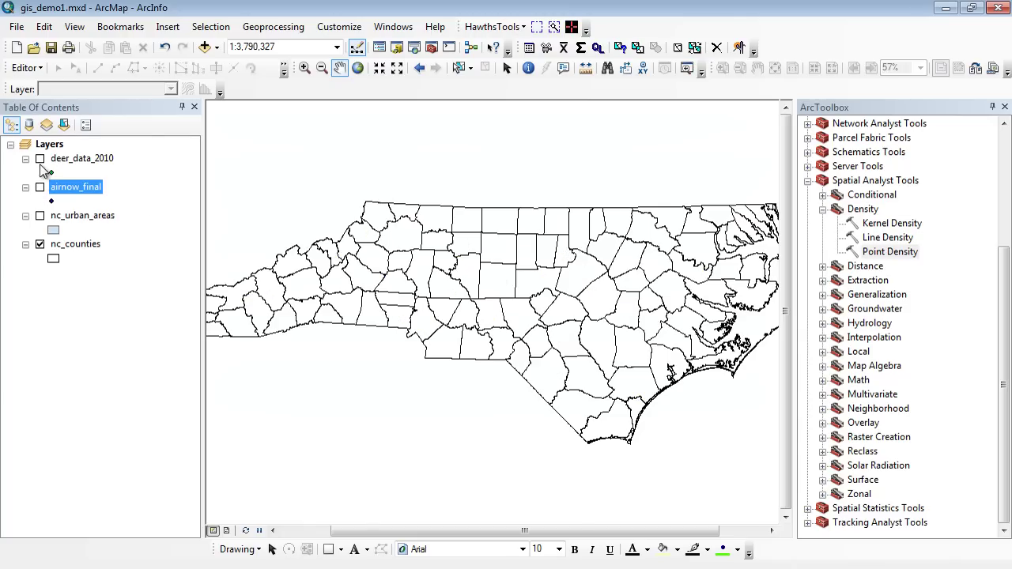
pyautogui.click(40, 159)
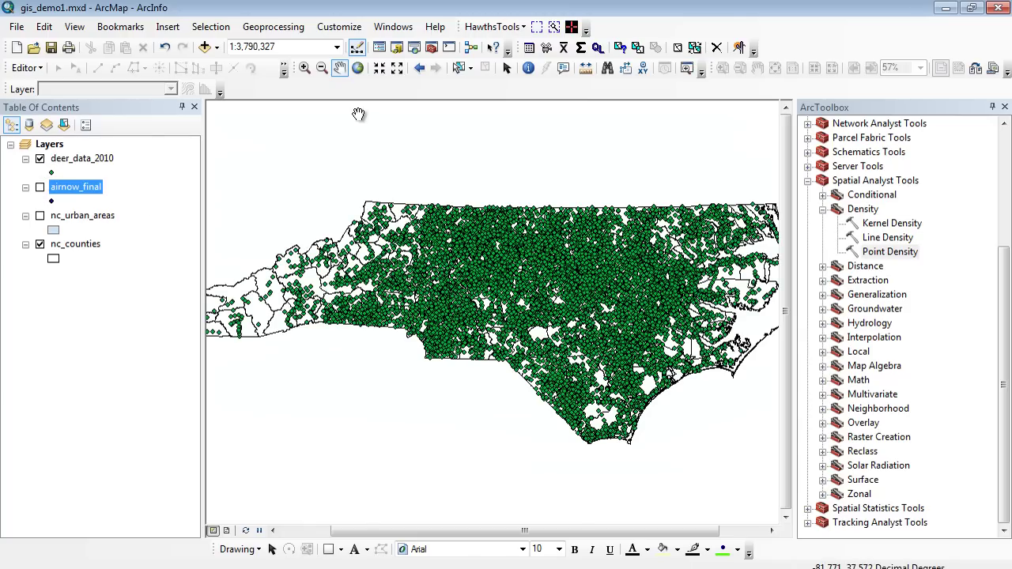
pyautogui.click(322, 67)
pyautogui.moveTo(365, 156); pyautogui.dragTo(389, 187)
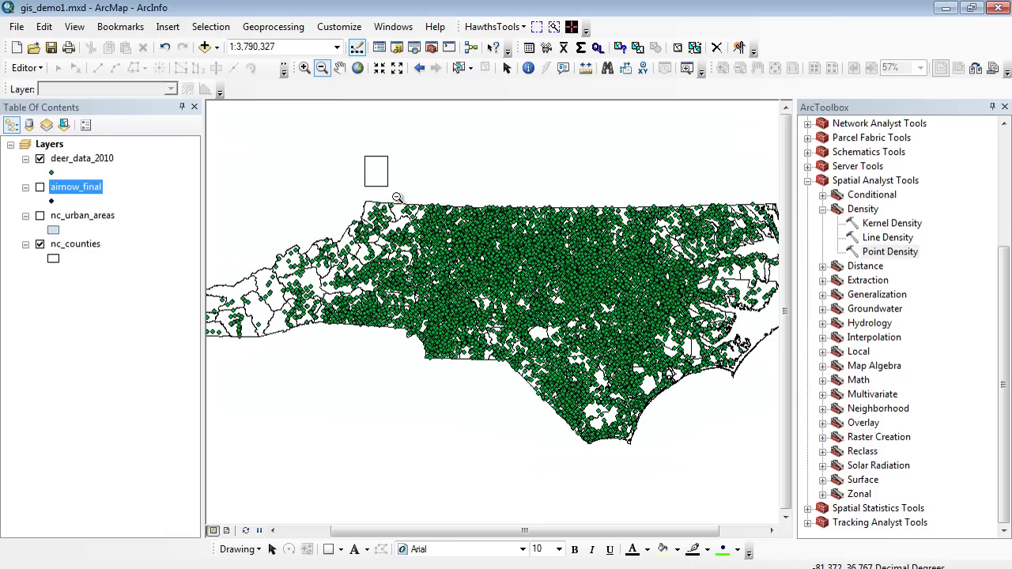
pyautogui.click(305, 68)
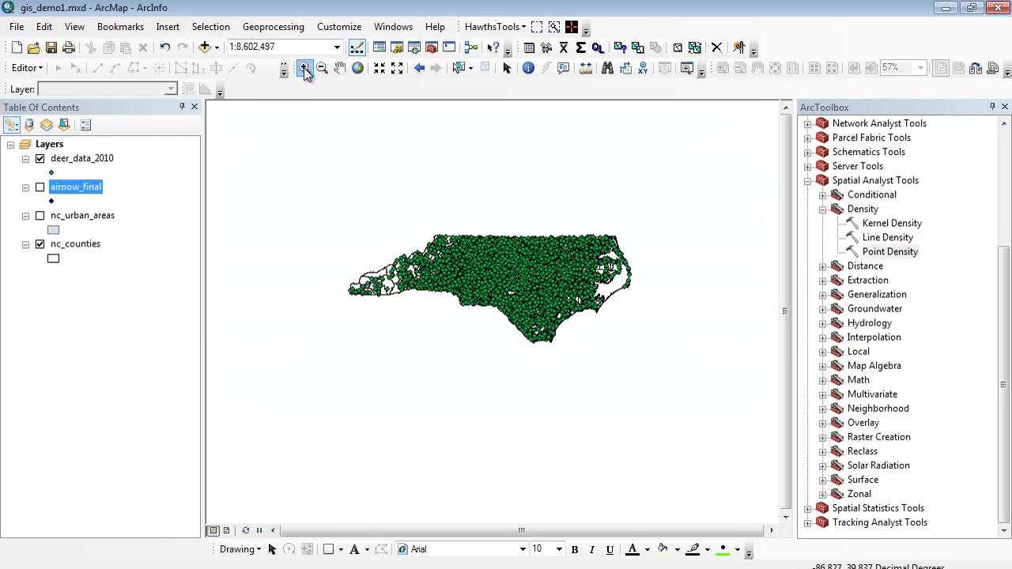
pyautogui.moveTo(324, 169); pyautogui.dragTo(708, 405)
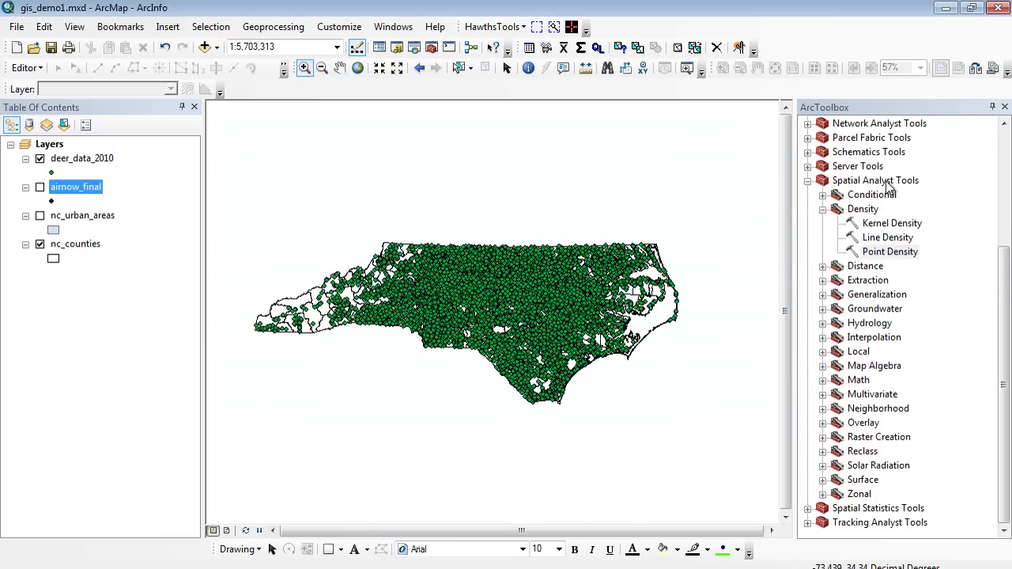
# Set Point Density's input to deer_data_2010 and its output cell size to 2640.
pyautogui.doubleClick(891, 253)
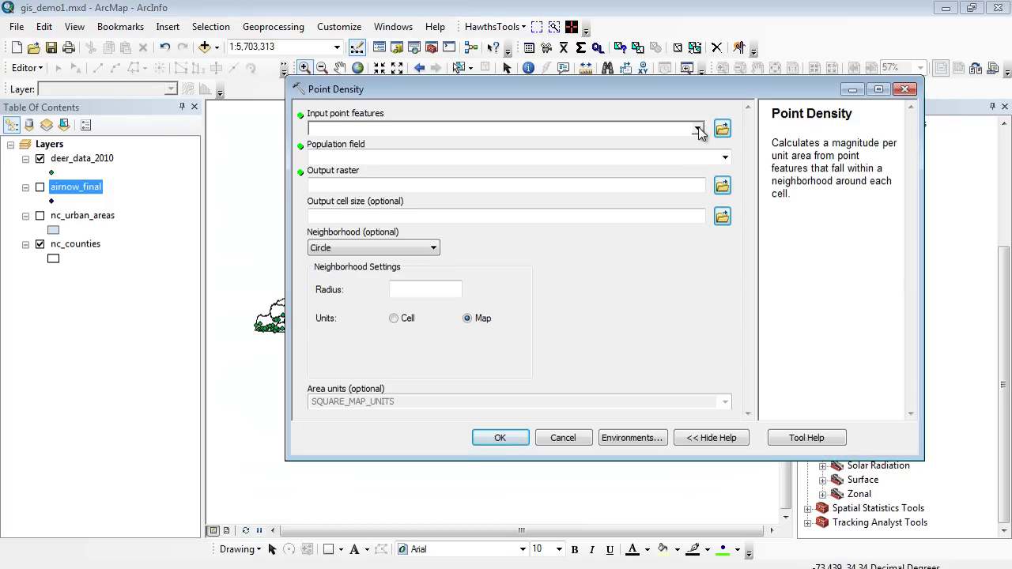
pyautogui.click(699, 129)
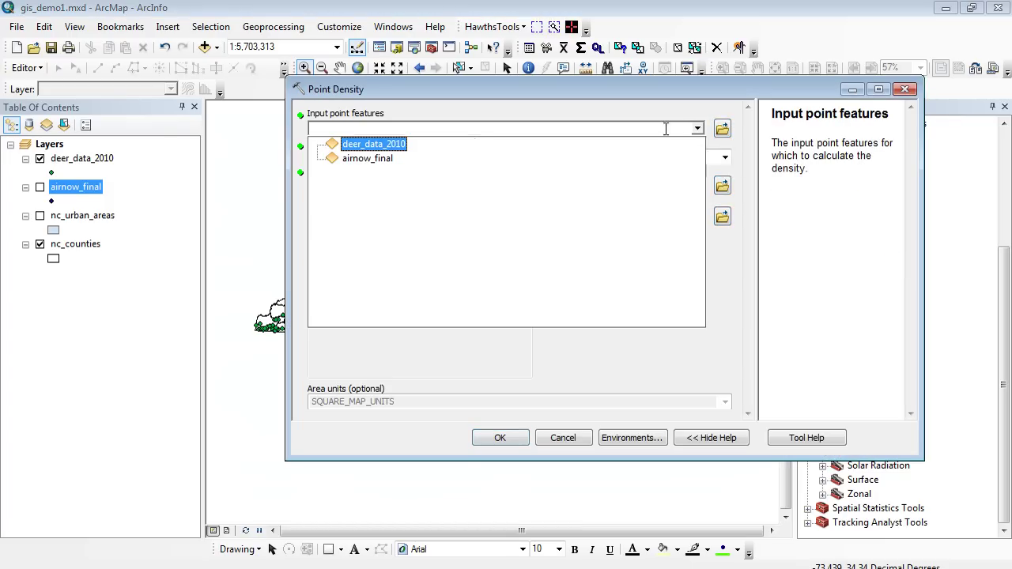
pyautogui.click(400, 145)
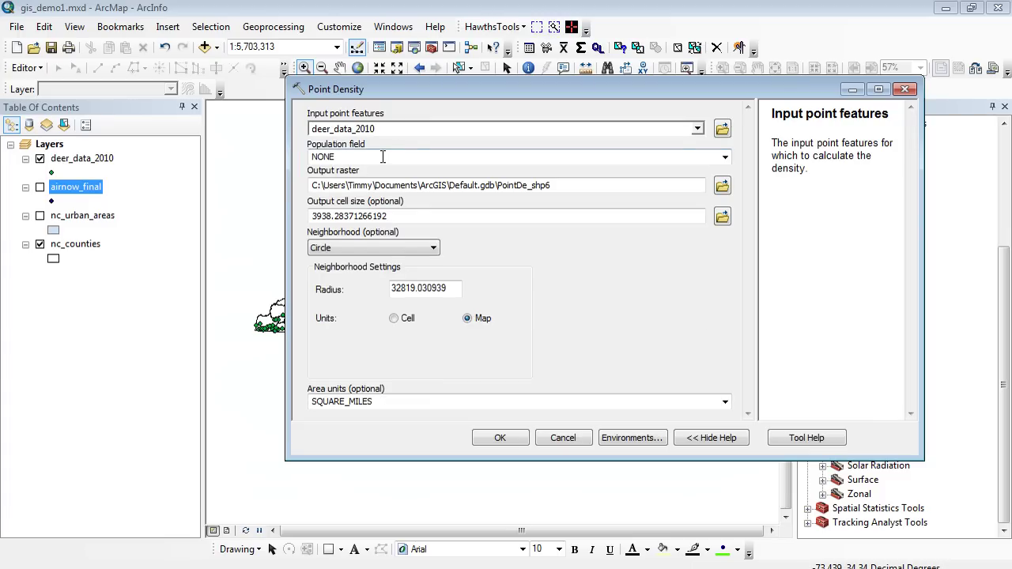
pyautogui.moveTo(411, 218); pyautogui.dragTo(309, 223)
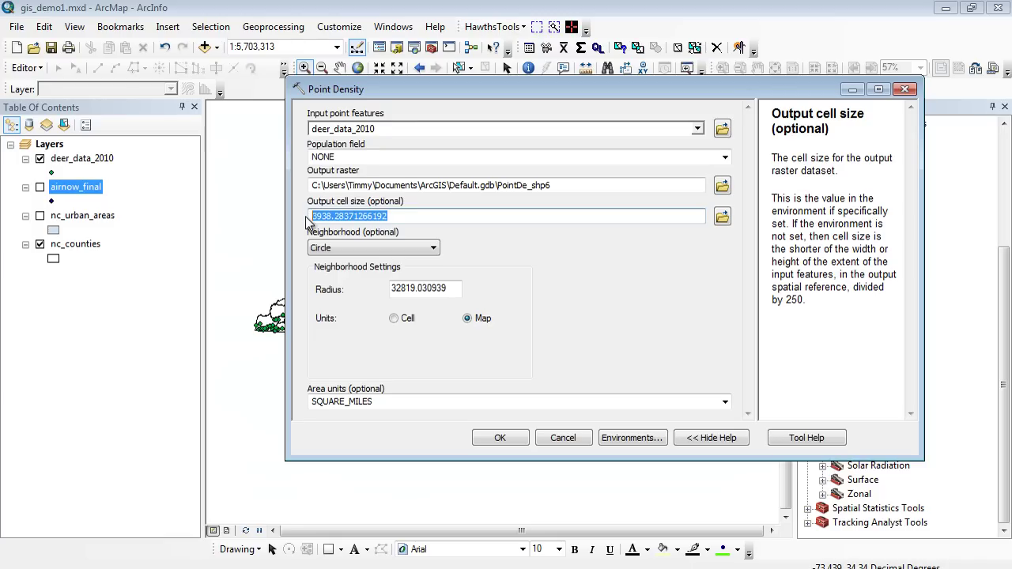
pyautogui.press('Delete')
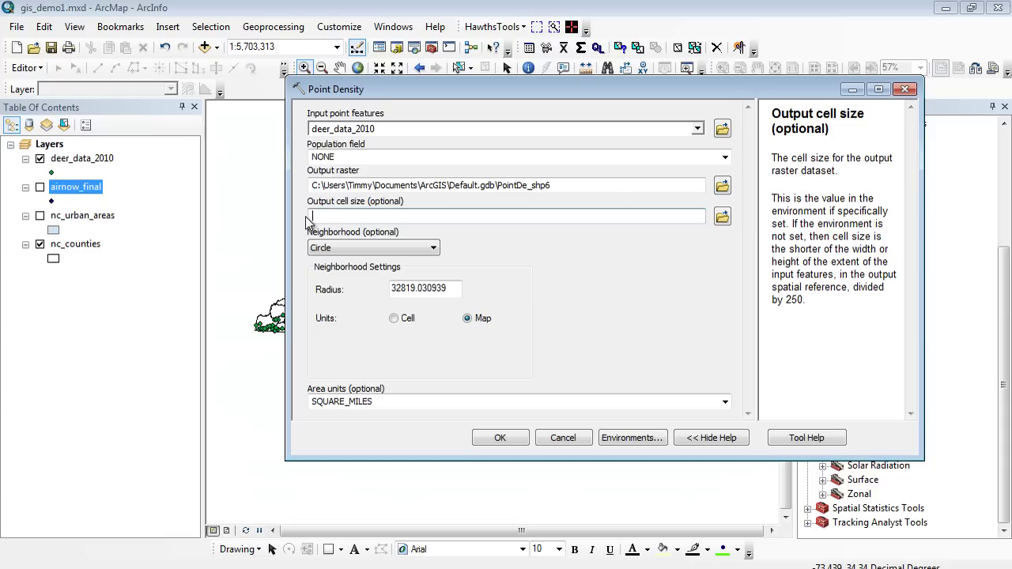
pyautogui.write('2640')
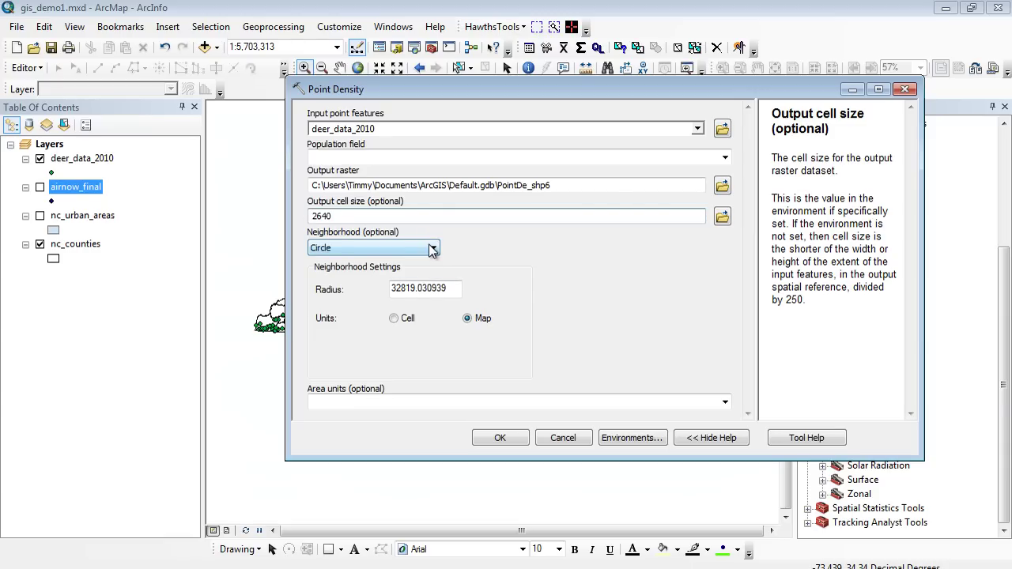
# Leave the neighbourhood as Circle and run Point Density to produce PointDe_shp6.
pyautogui.click(433, 248)
pyautogui.click(498, 251)
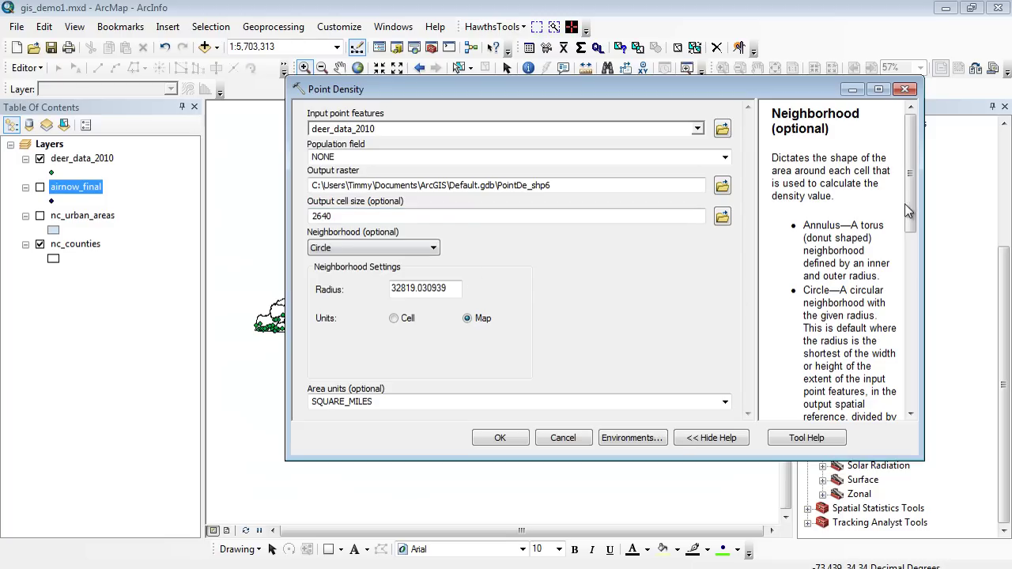
pyautogui.moveTo(912, 204)
pyautogui.mouseDown()
pyautogui.moveTo(914, 373)
pyautogui.moveTo(913, 204)
pyautogui.mouseUp()
pyautogui.click(431, 250)
pyautogui.click(508, 259)
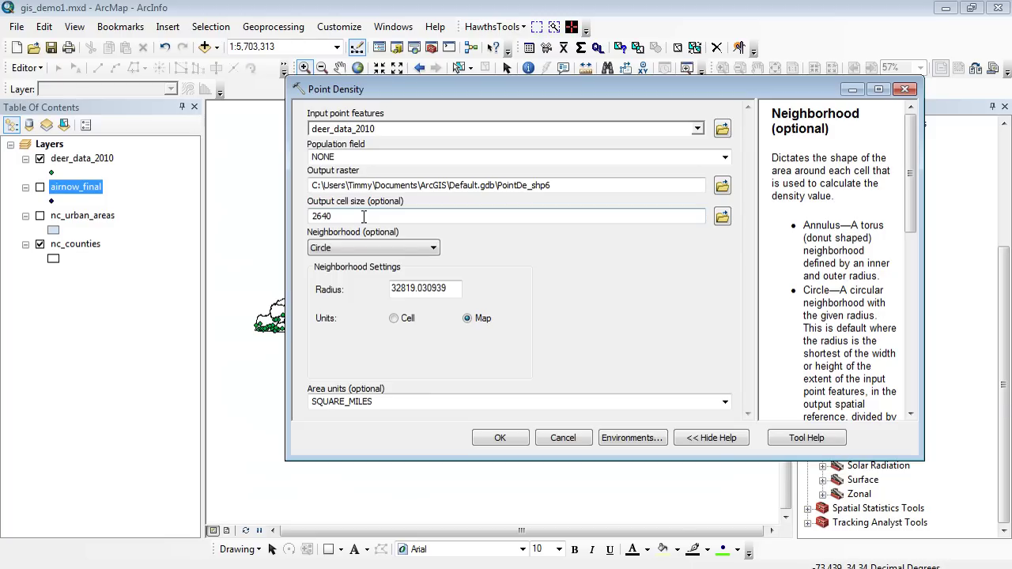
pyautogui.click(500, 437)
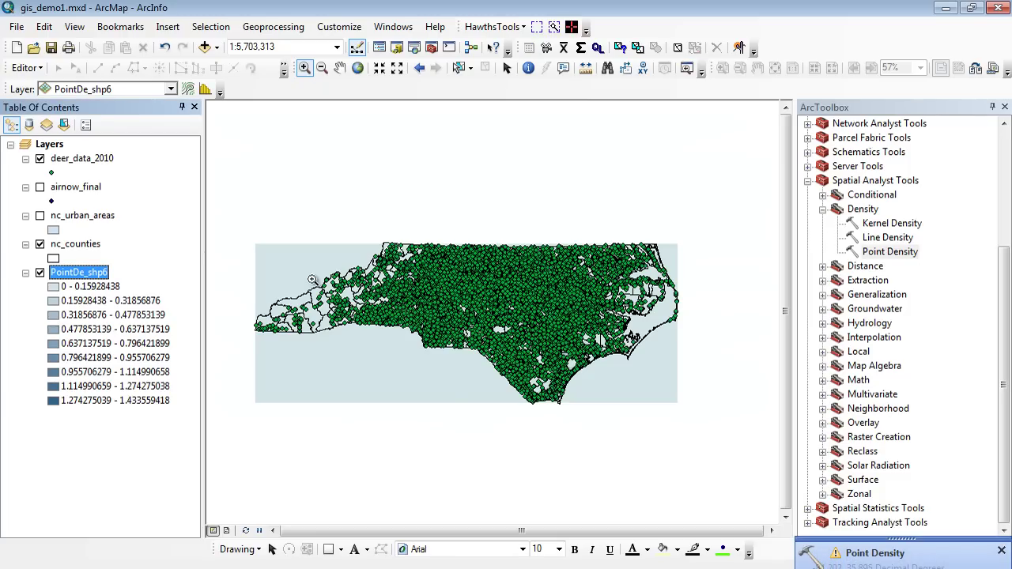
# Turn off deer_data_2010 and zoom into the darkest area of the PointDe_shp6 raster.
pyautogui.click(41, 160)
pyautogui.click(41, 159)
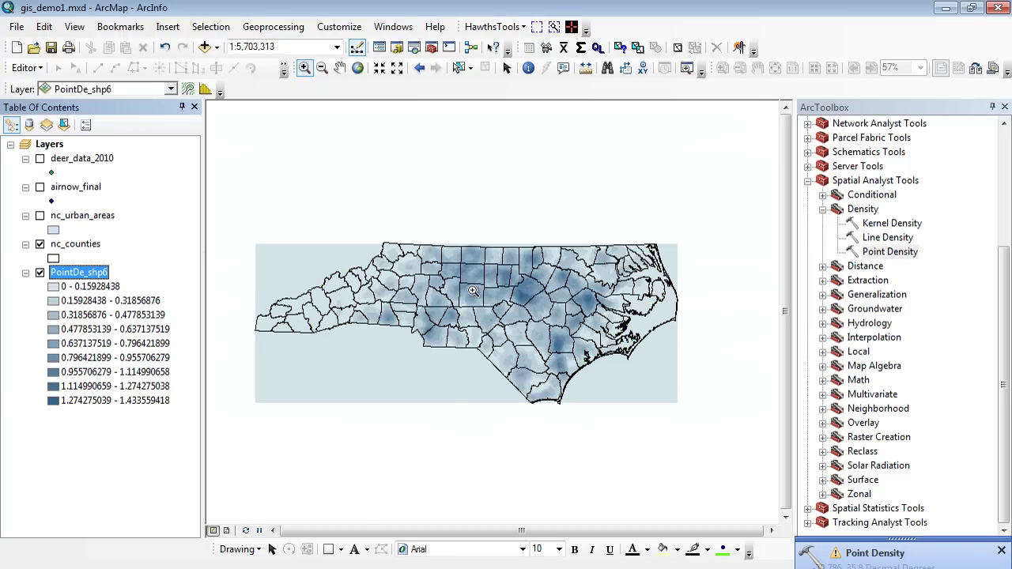
pyautogui.moveTo(471, 238); pyautogui.dragTo(589, 344)
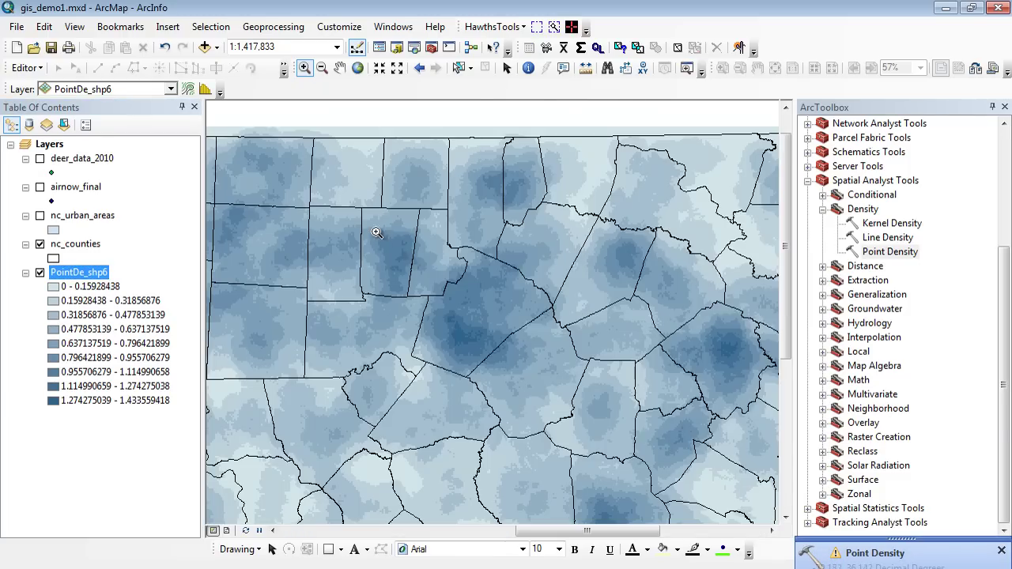
pyautogui.moveTo(377, 232); pyautogui.dragTo(580, 399)
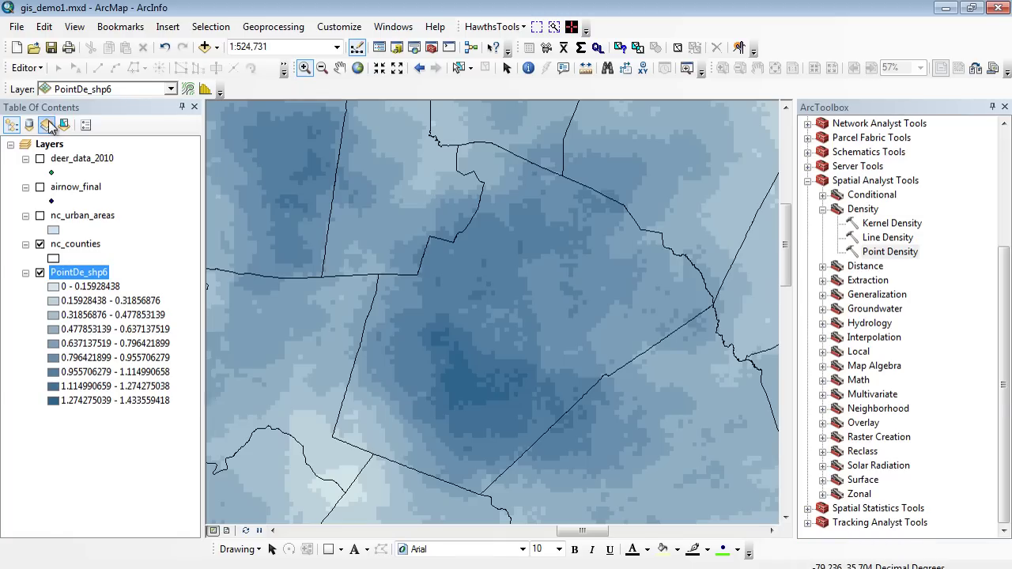
# Show deer_data_2010 over the raster, zoom into the dark cells, then zoom out twice.
pyautogui.click(41, 159)
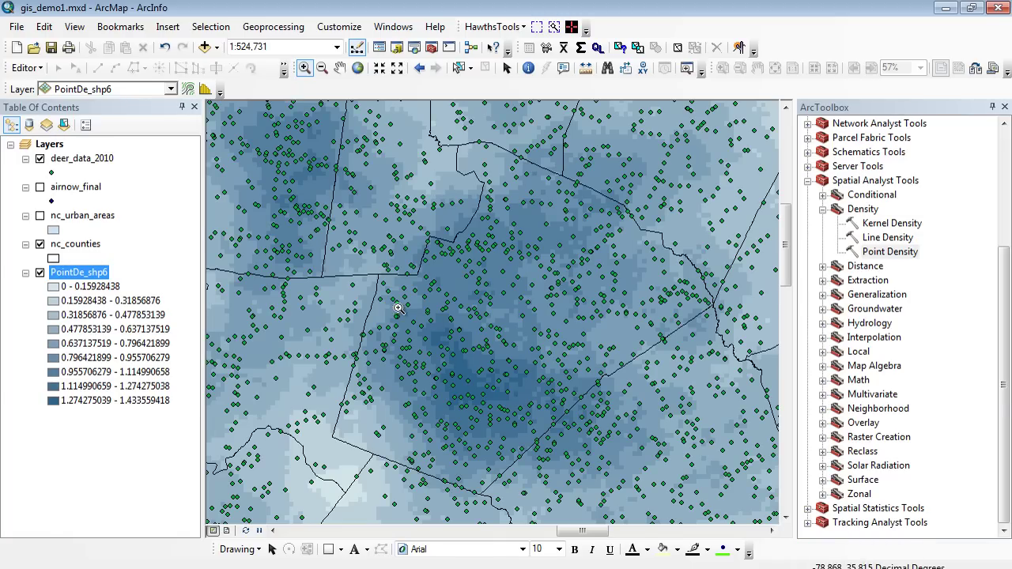
pyautogui.moveTo(397, 303); pyautogui.dragTo(568, 429)
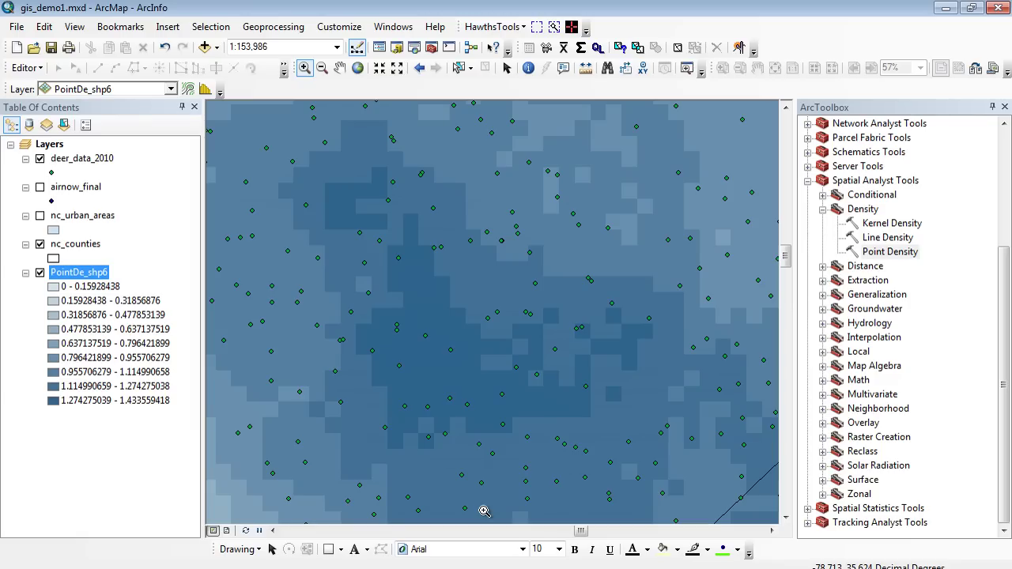
pyautogui.click(322, 68)
pyautogui.moveTo(347, 228); pyautogui.dragTo(615, 392)
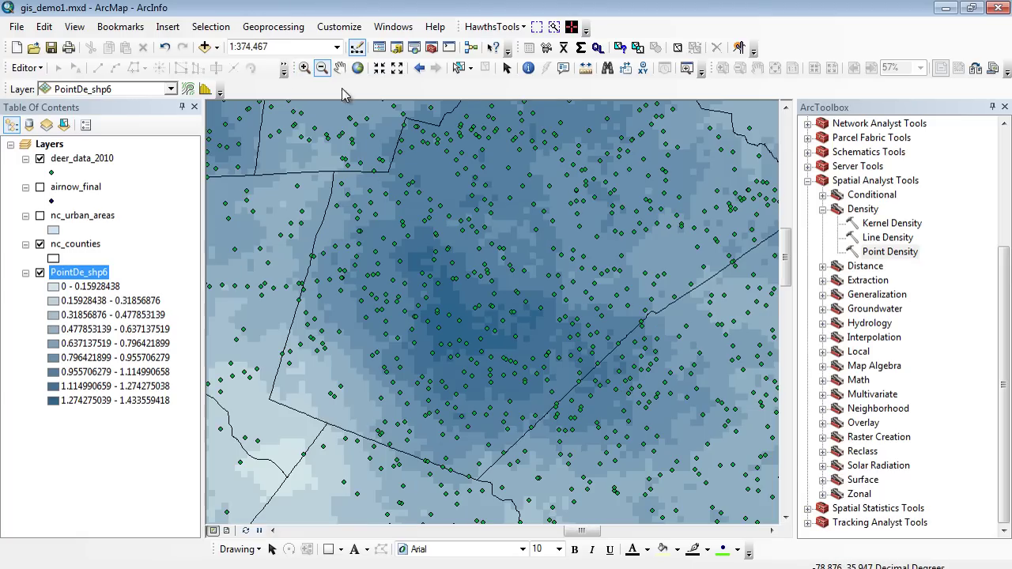
pyautogui.moveTo(358, 174); pyautogui.dragTo(538, 361)
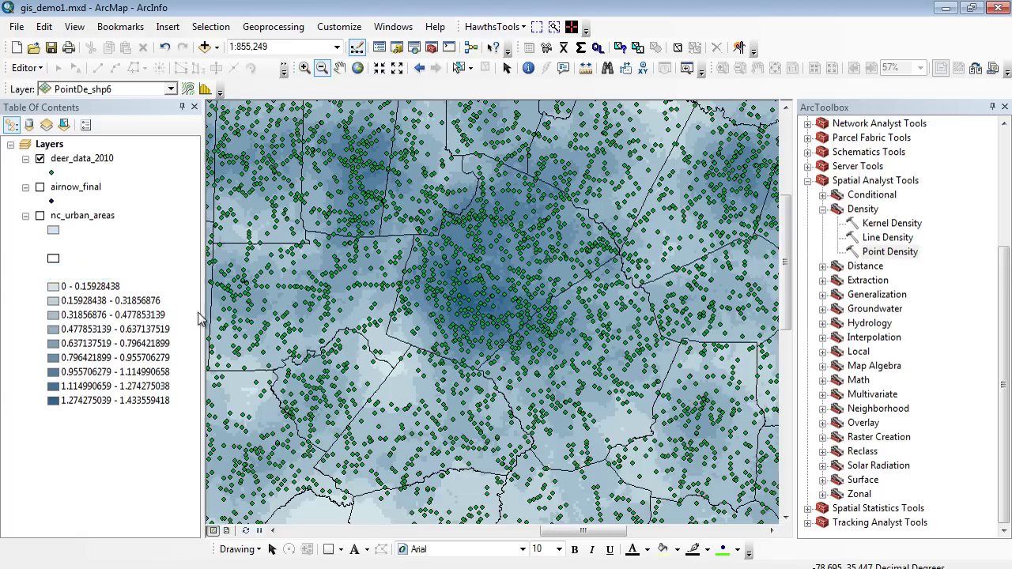
# Hide deer_data_2010 again and pan the map to a neighbouring area.
pyautogui.click(39, 158)
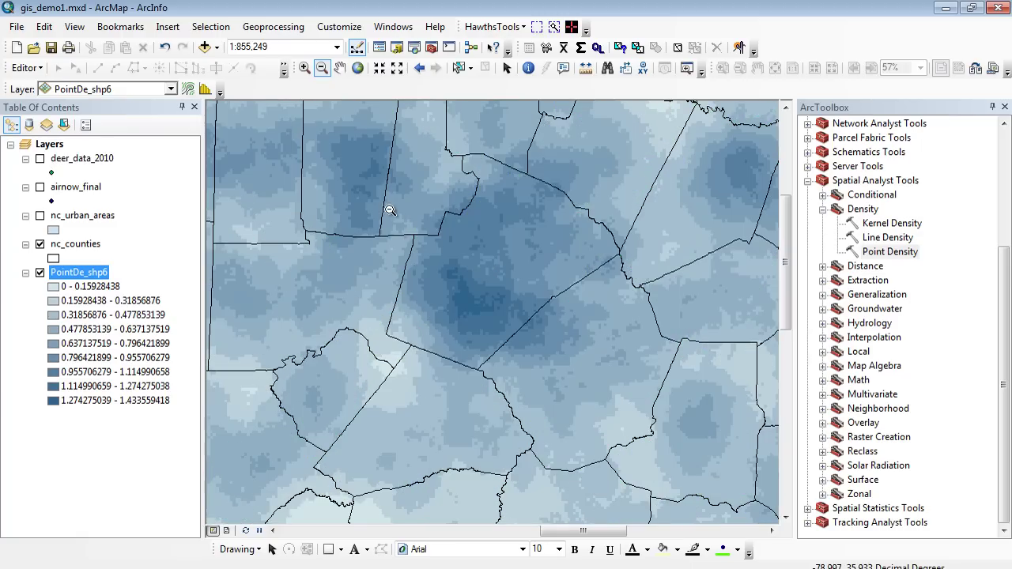
pyautogui.click(339, 68)
pyautogui.moveTo(343, 238); pyautogui.dragTo(546, 336)
pyautogui.moveTo(511, 387); pyautogui.dragTo(579, 402)
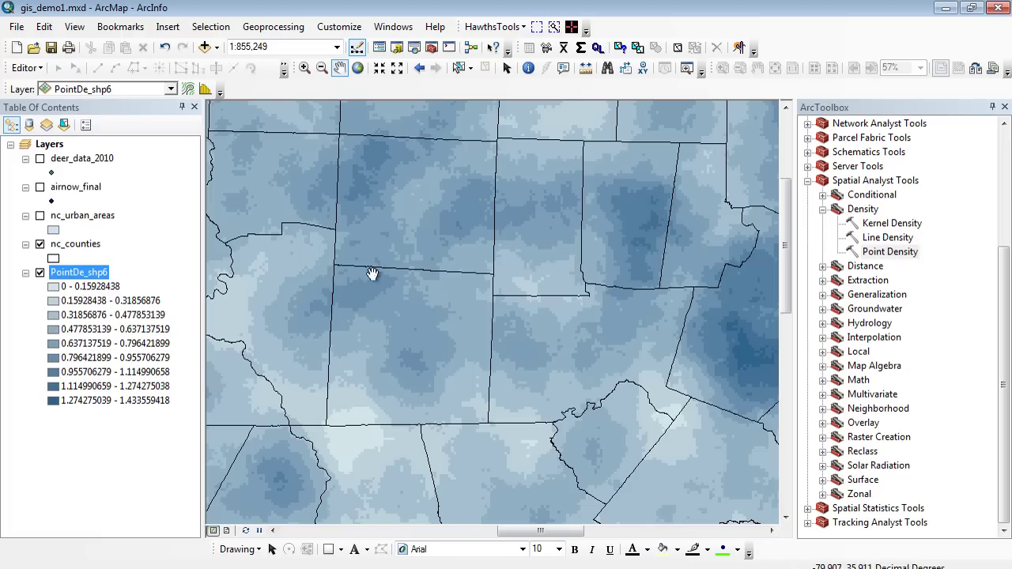
# Hide PointDe_shp6, go to full extent and show the airnow_final stations.
pyautogui.click(40, 272)
pyautogui.click(76, 245)
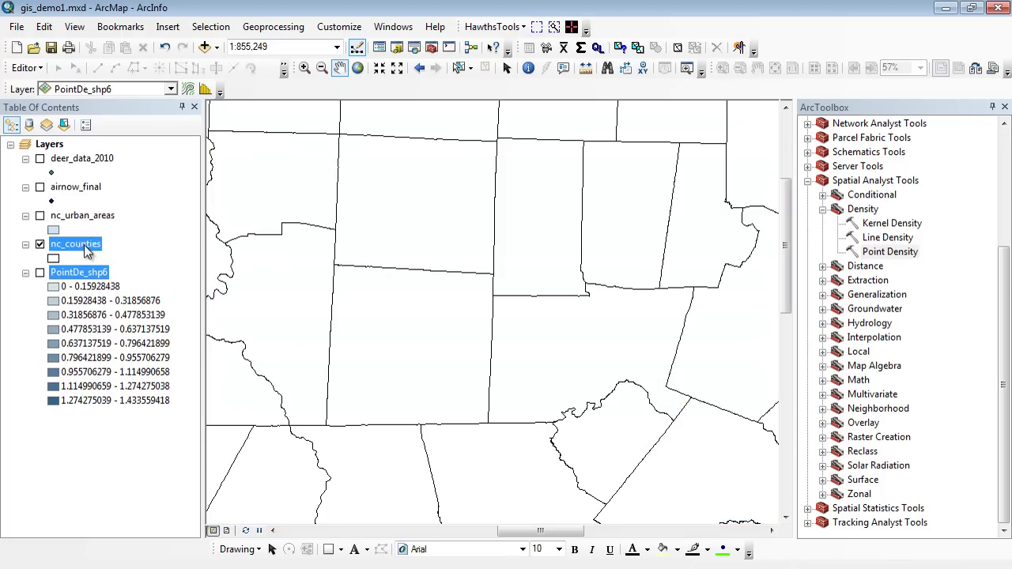
pyautogui.click(362, 69)
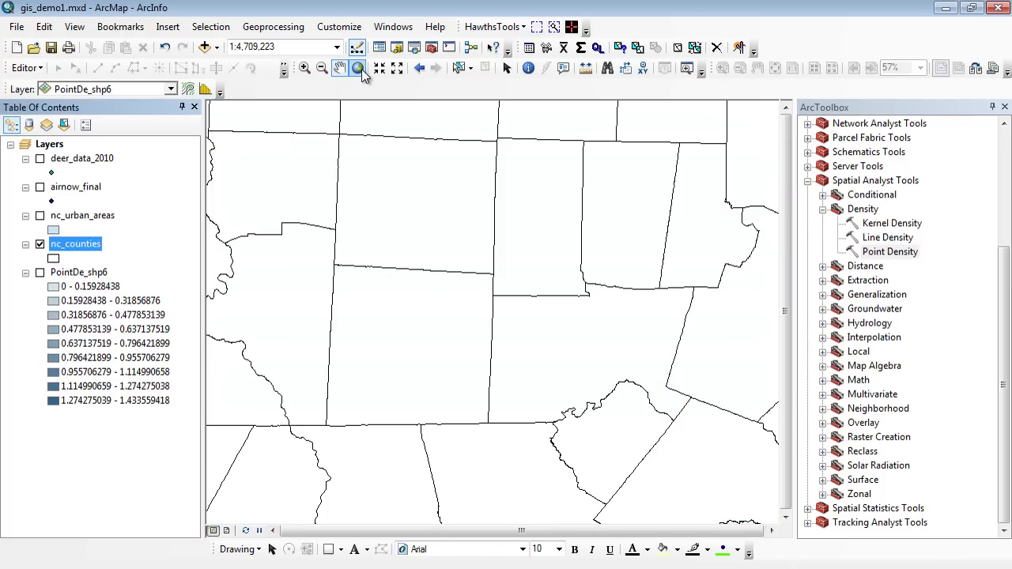
pyautogui.click(40, 188)
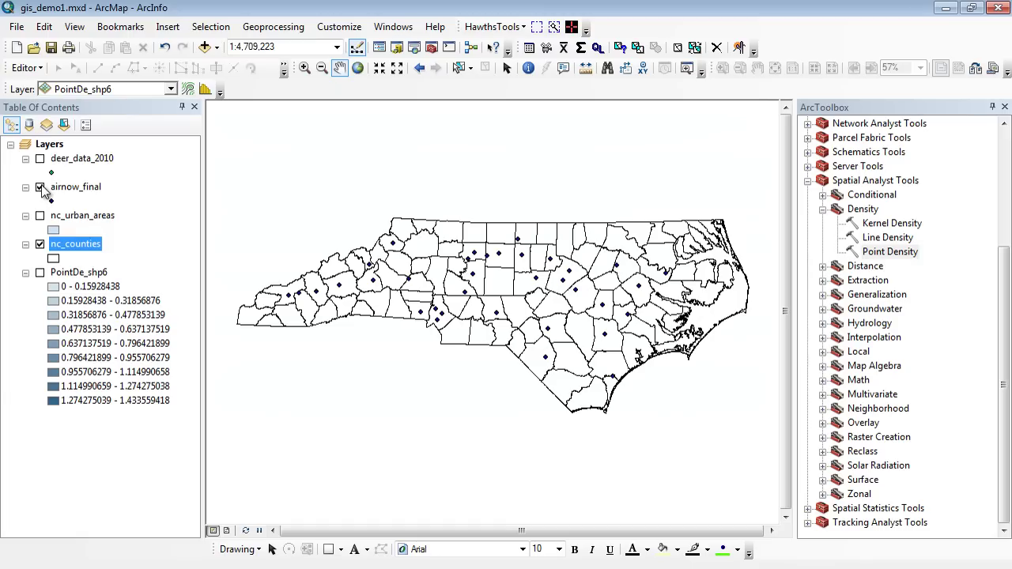
# Collapse the Density toolset and expand Spatial Analyst's Interpolation toolset in ArcToolbox.
pyautogui.click(809, 181)
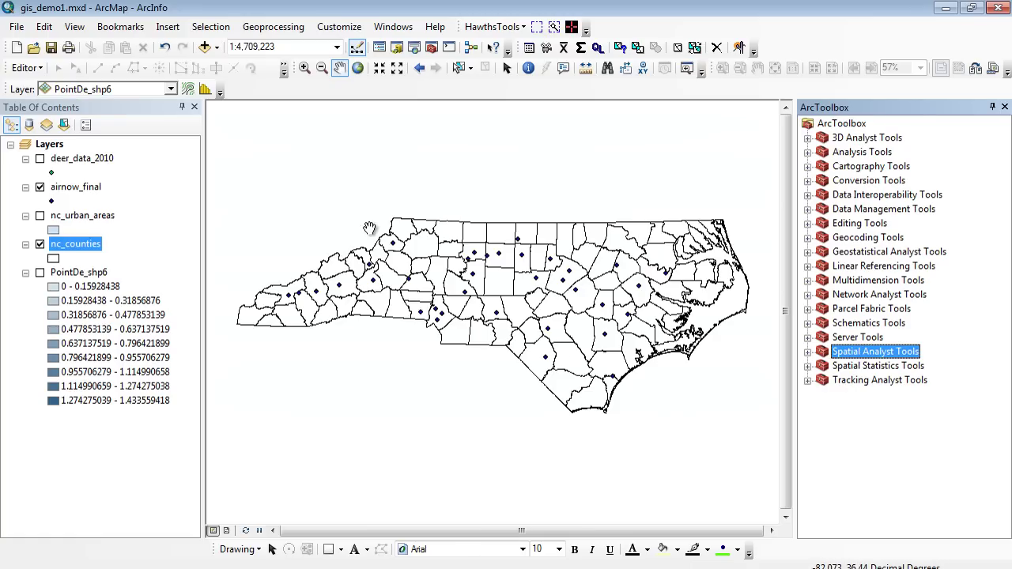
pyautogui.click(807, 351)
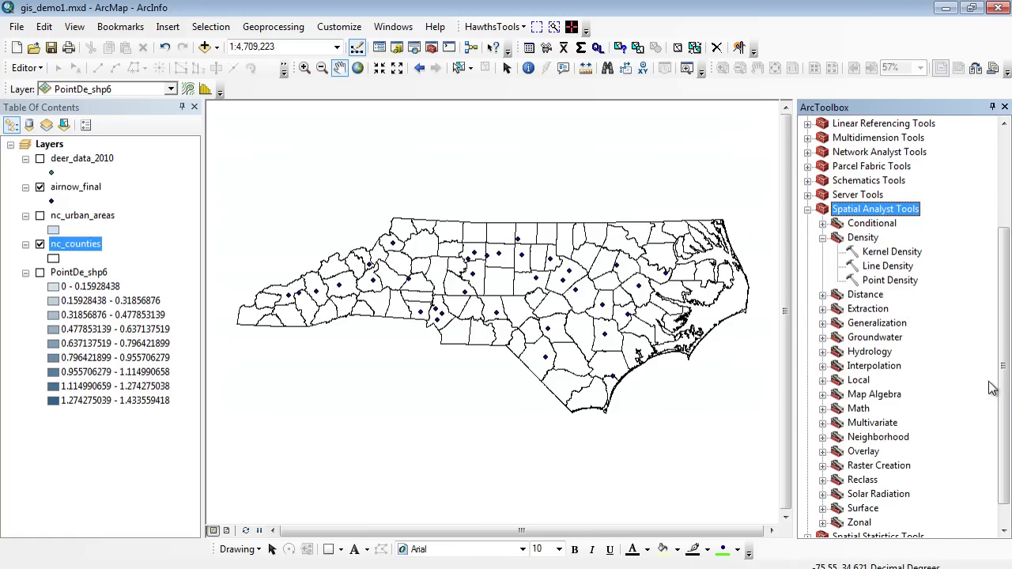
pyautogui.click(823, 237)
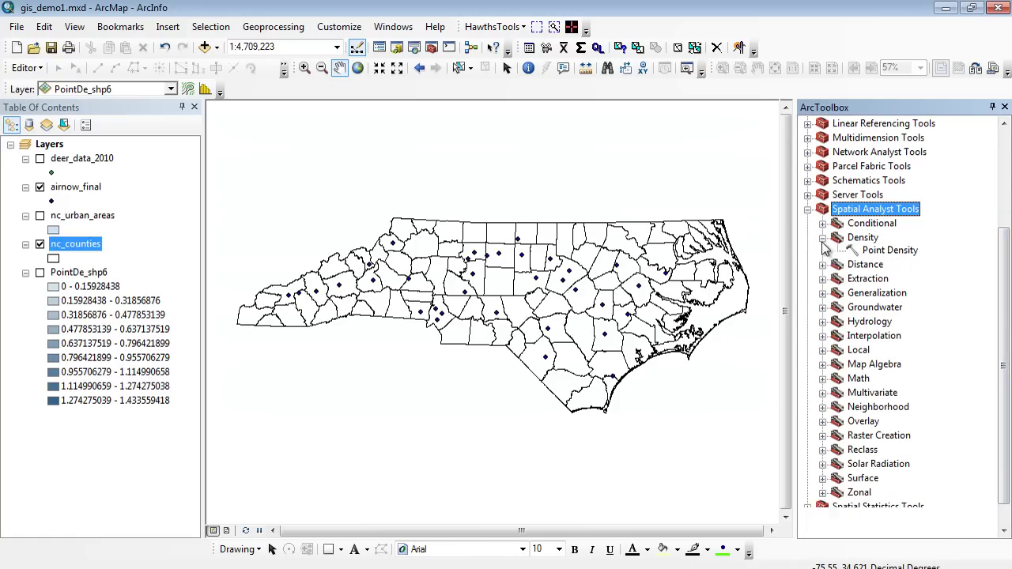
pyautogui.click(823, 337)
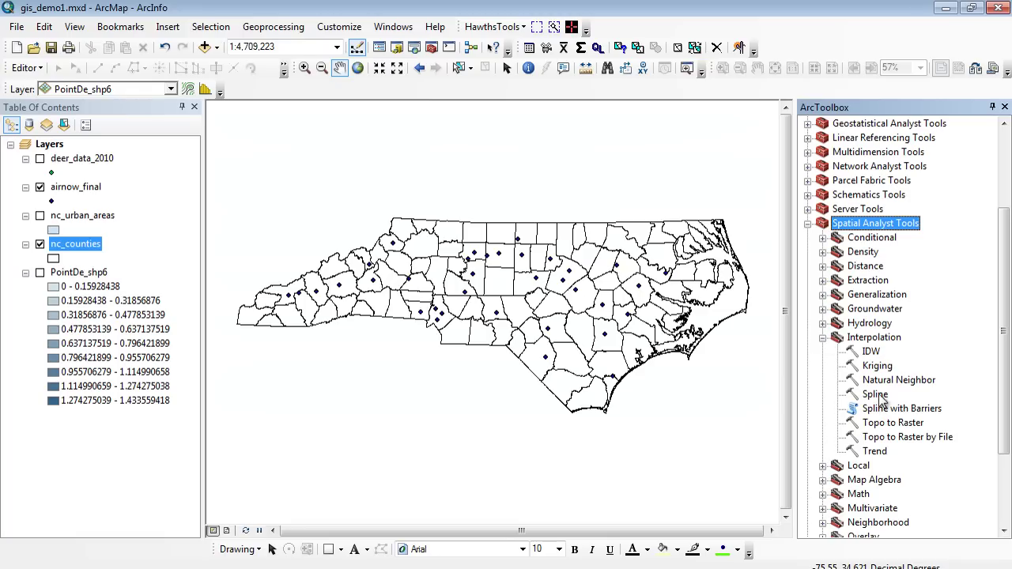
# Set up IDW with airnow_final as input points and Ave_Measure_Value as the Z field.
pyautogui.doubleClick(873, 353)
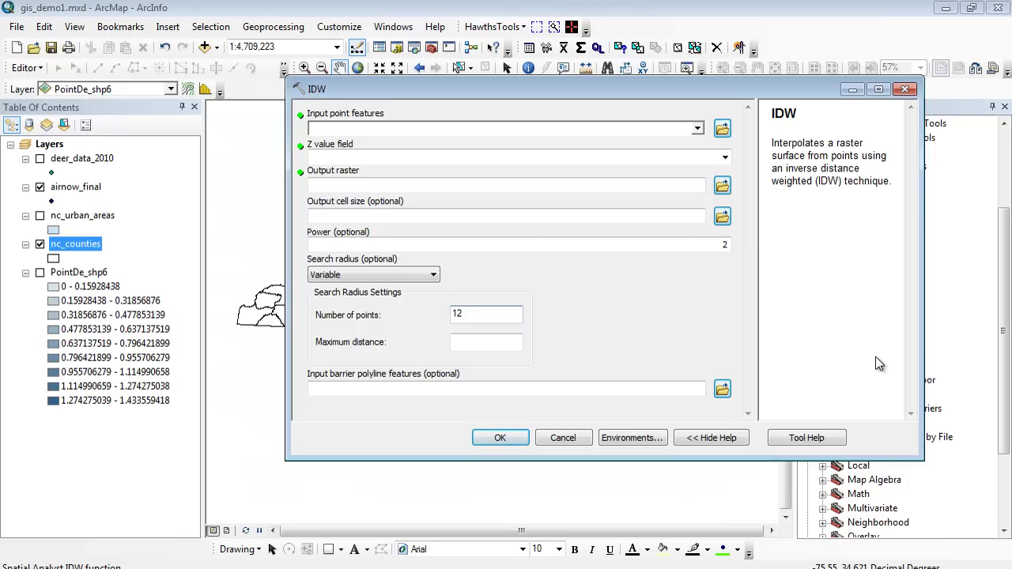
pyautogui.click(698, 130)
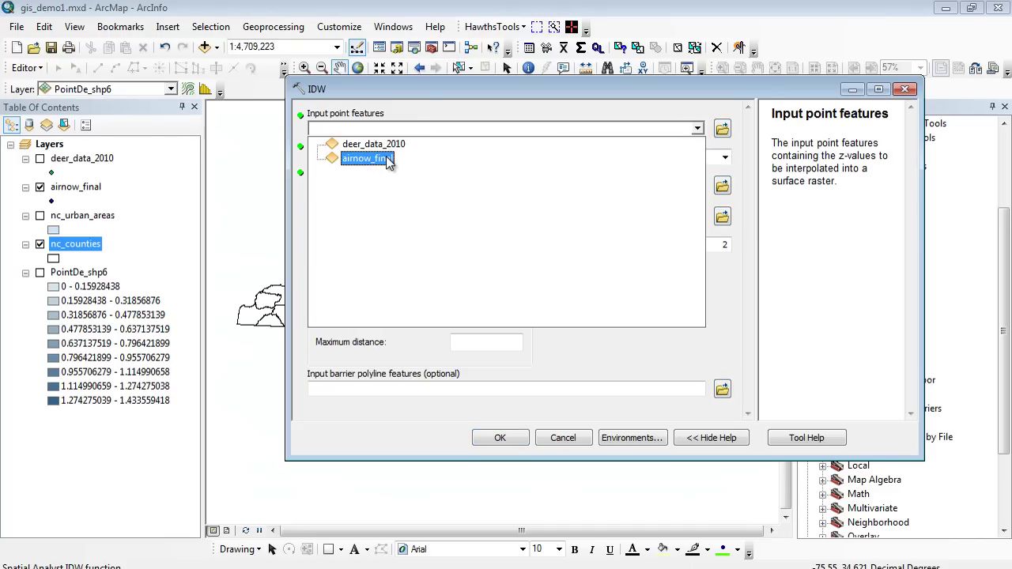
pyautogui.click(388, 161)
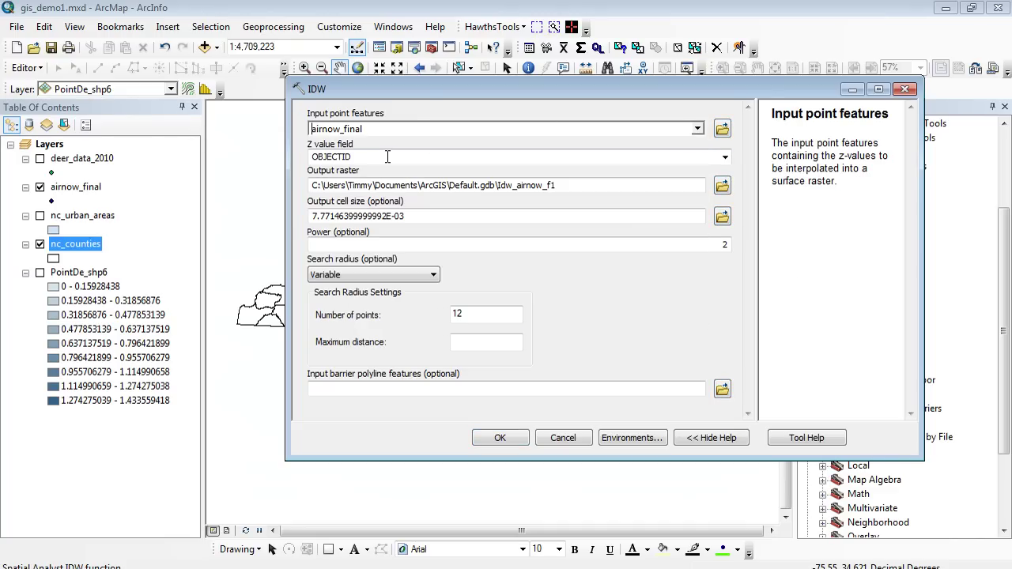
pyautogui.click(725, 159)
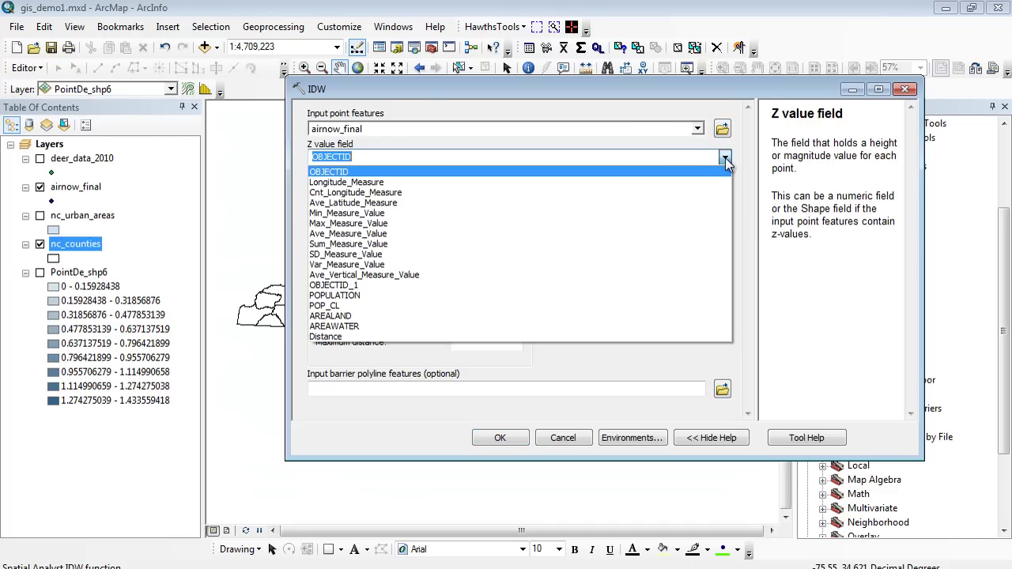
pyautogui.click(410, 234)
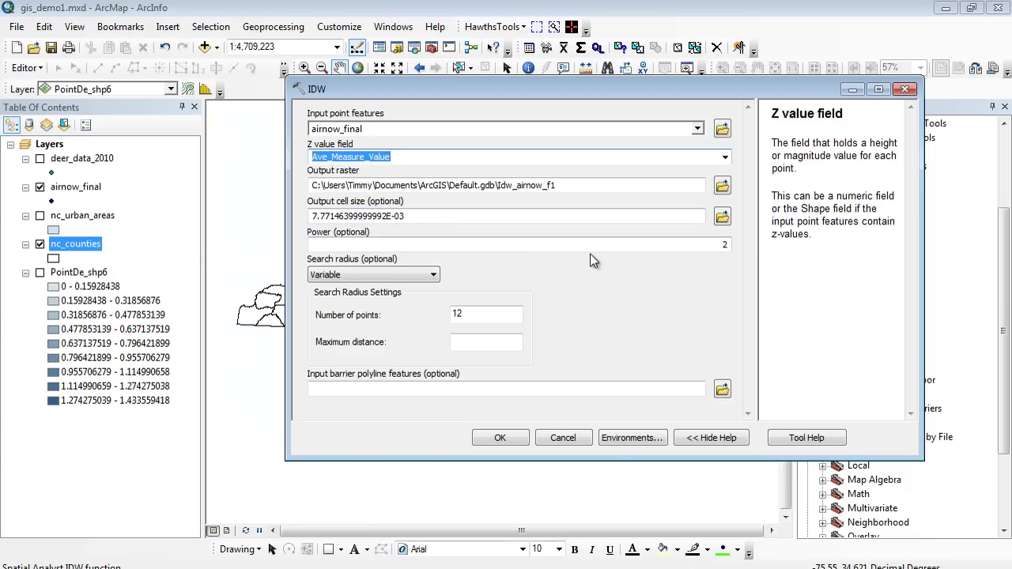
# Set IDW's Processing Extent environment to 'Same as layer nc_counties'.
pyautogui.click(624, 440)
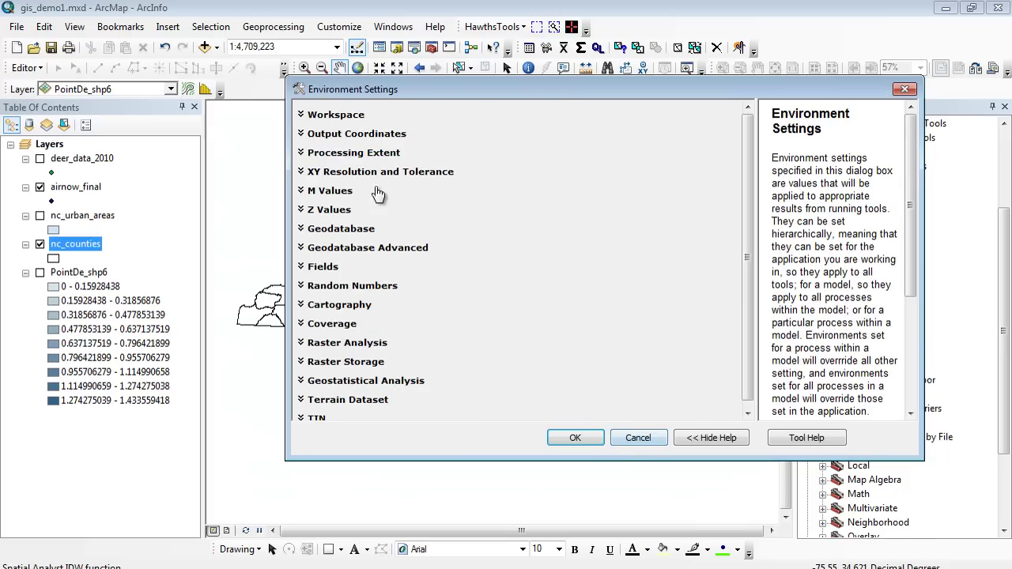
pyautogui.click(364, 154)
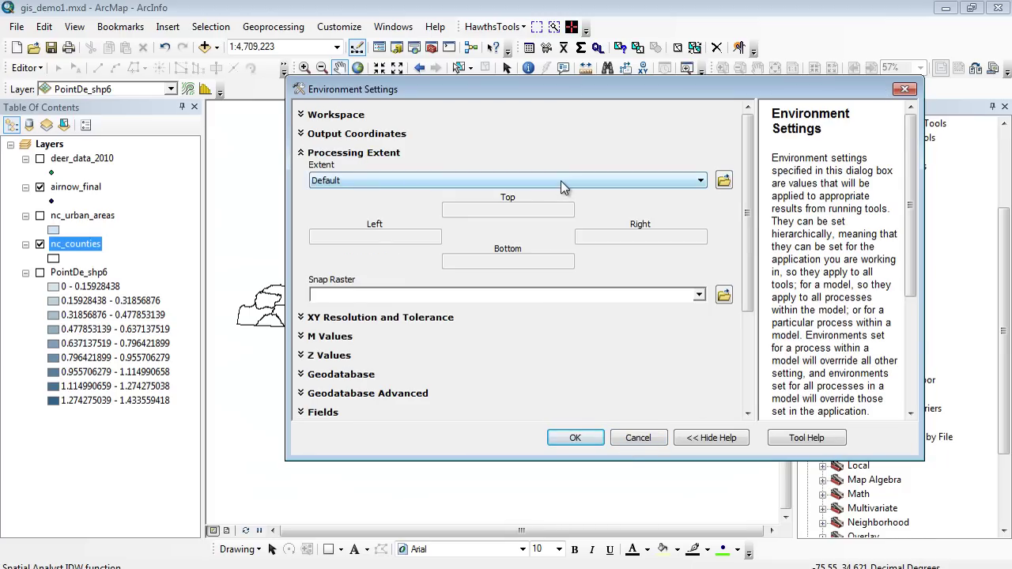
pyautogui.click(561, 181)
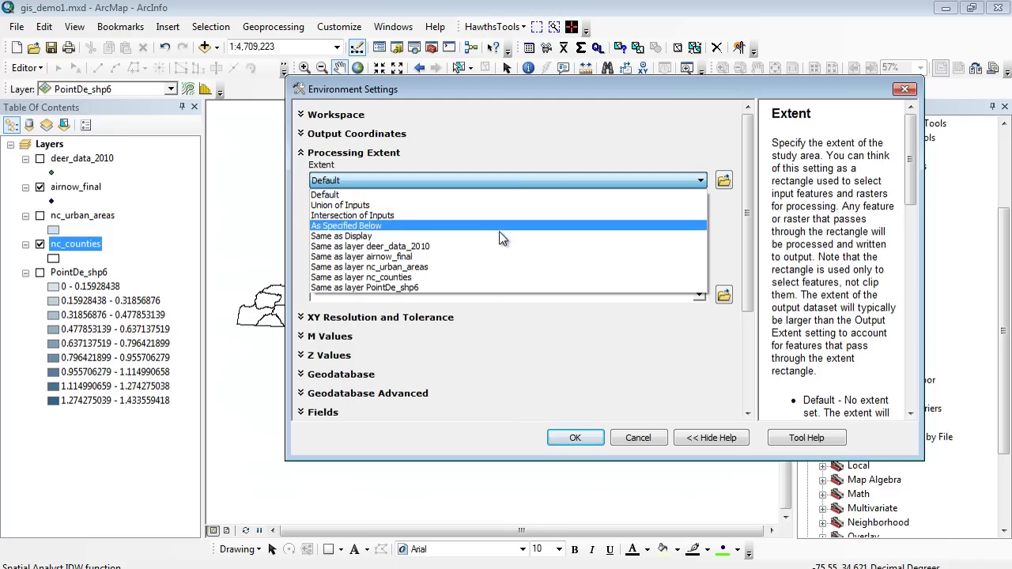
pyautogui.click(491, 277)
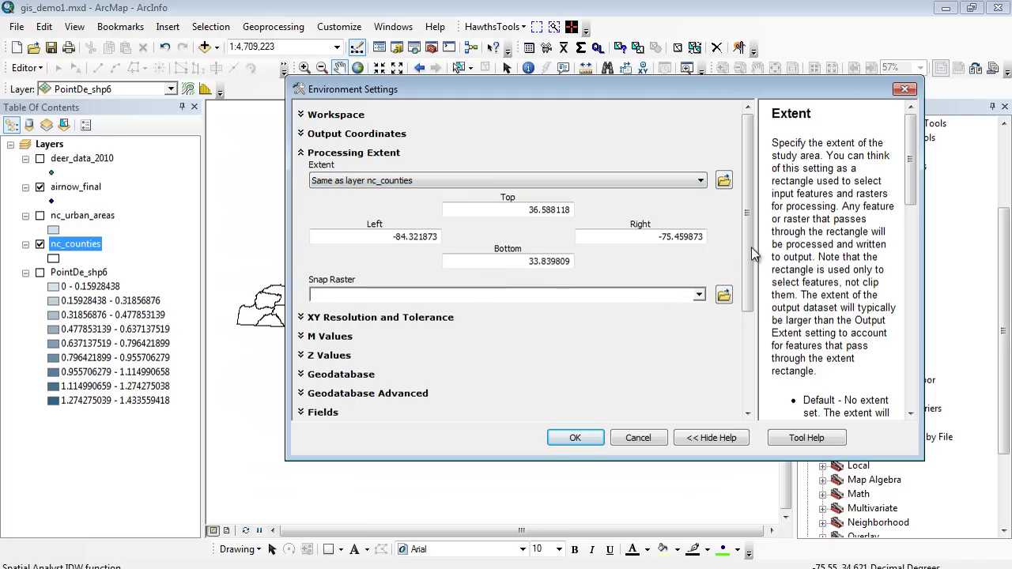
pyautogui.moveTo(750, 261); pyautogui.dragTo(748, 352)
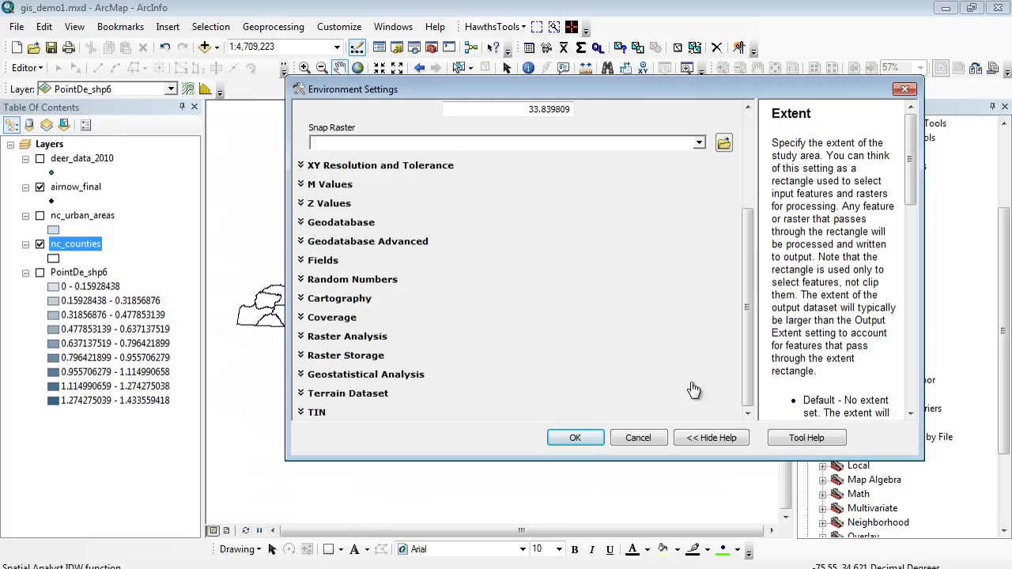
# Set the Raster Analysis Mask to nc_counties and apply the environment settings.
pyautogui.click(363, 338)
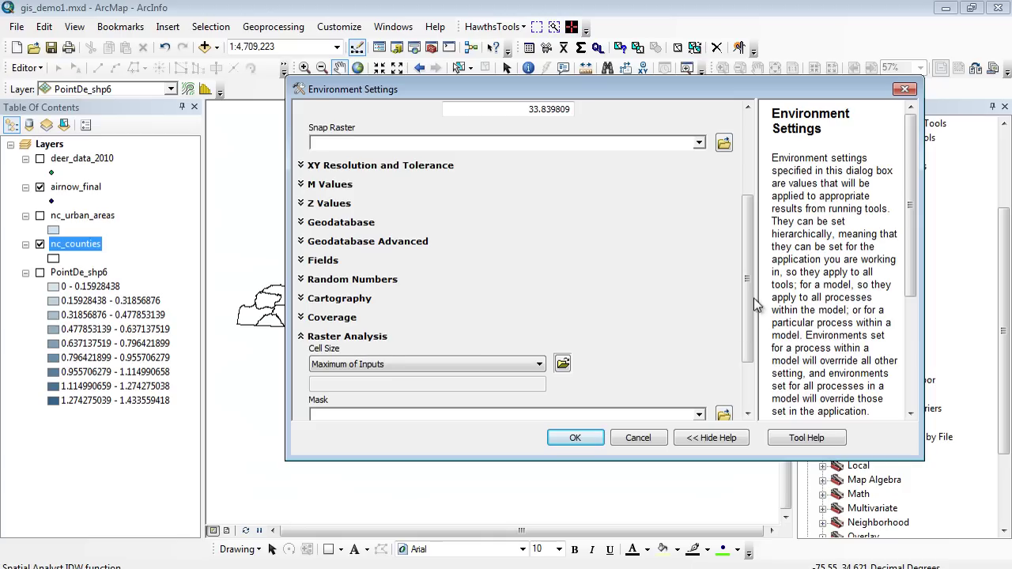
pyautogui.moveTo(747, 312); pyautogui.dragTo(745, 356)
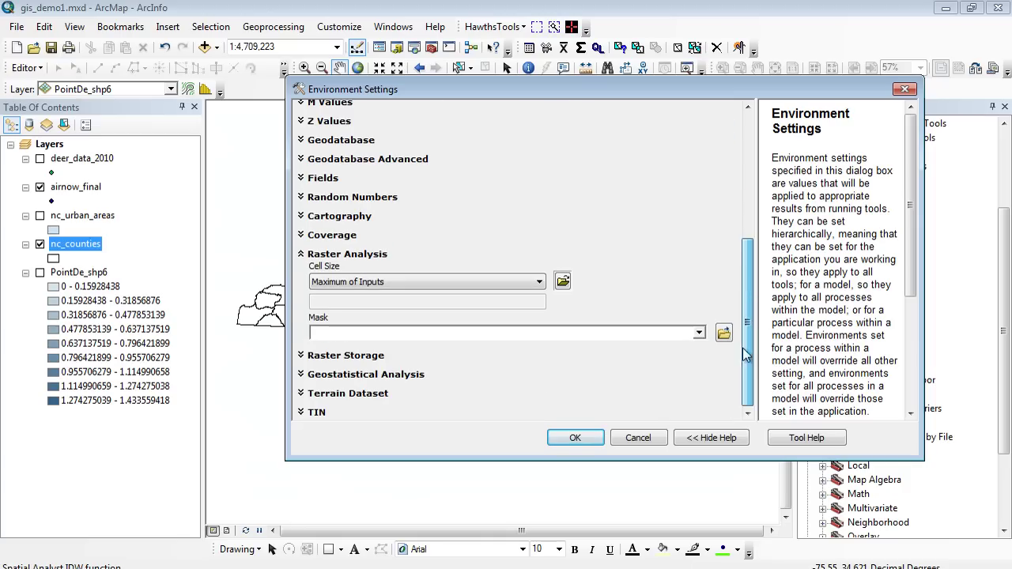
pyautogui.click(697, 333)
pyautogui.click(386, 392)
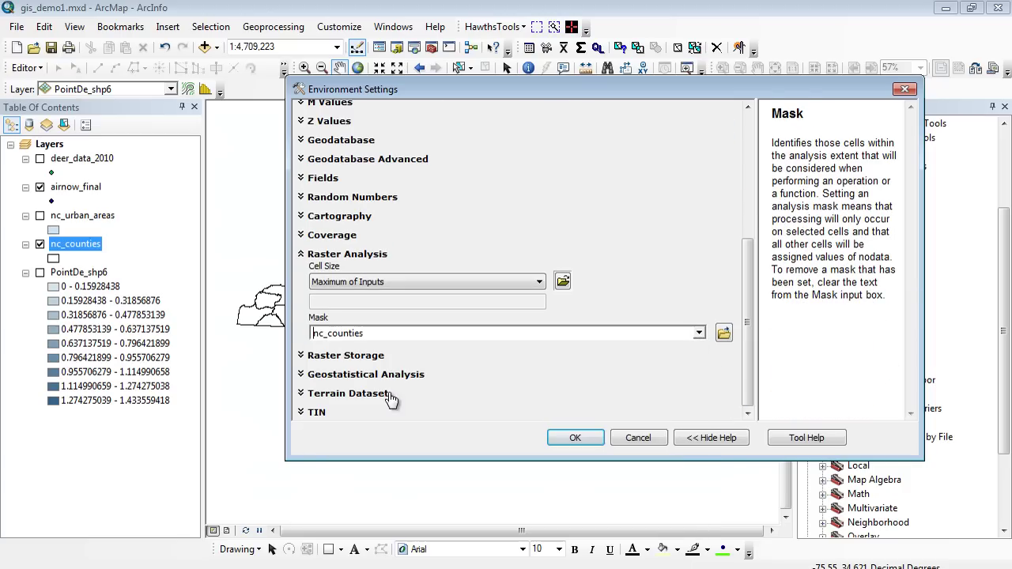
pyautogui.moveTo(791, 100); pyautogui.dragTo(596, 377)
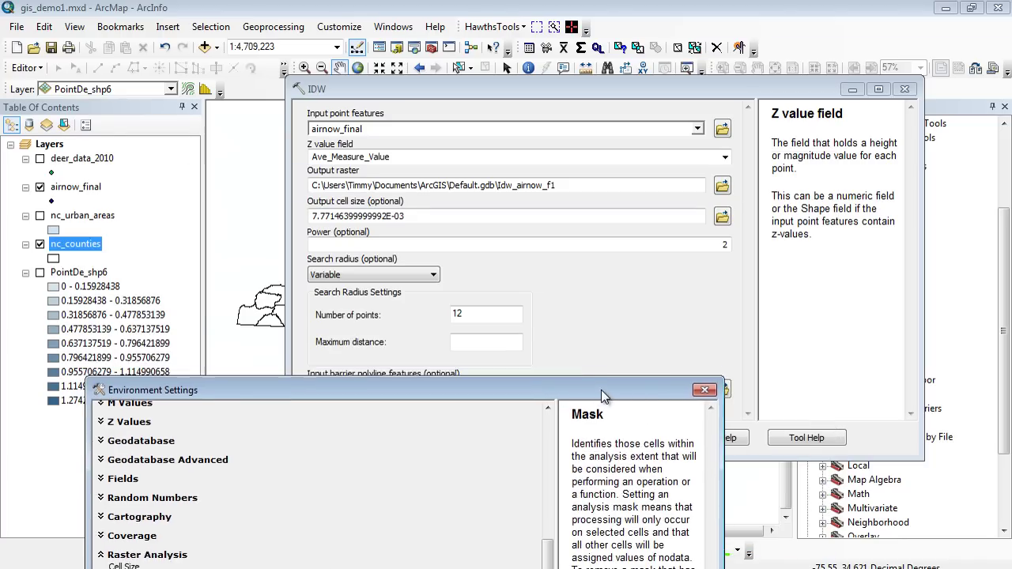
pyautogui.moveTo(601, 390); pyautogui.dragTo(836, 85)
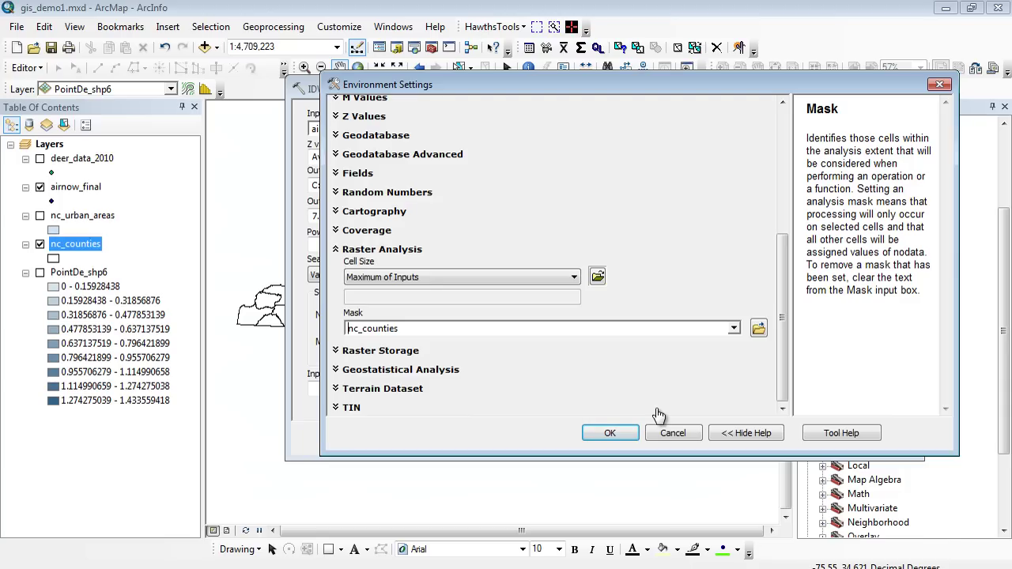
pyautogui.click(610, 432)
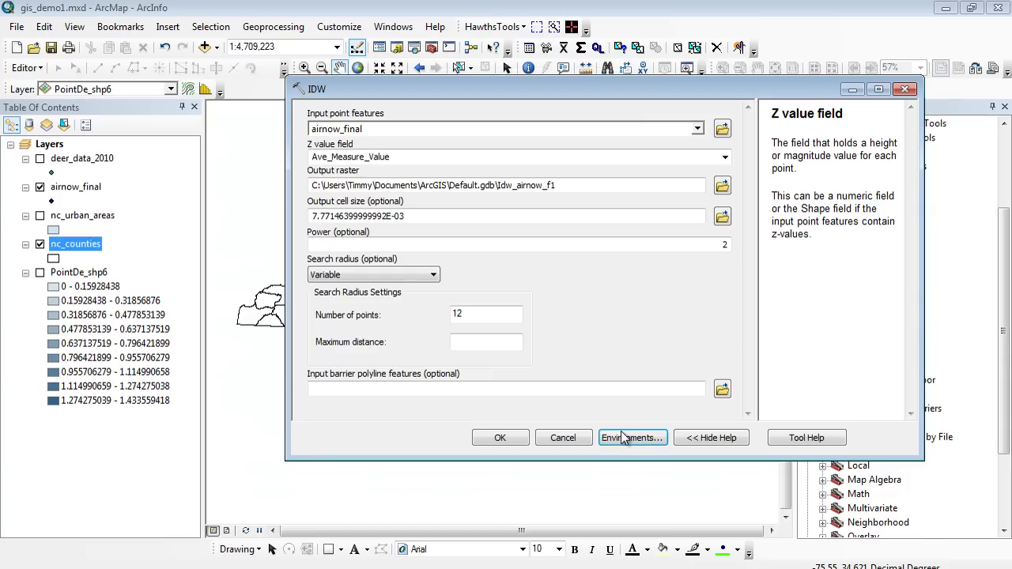
# Run IDW to create Idw_airnow_f1 and zoom in on the upper-left counties.
pyautogui.click(511, 440)
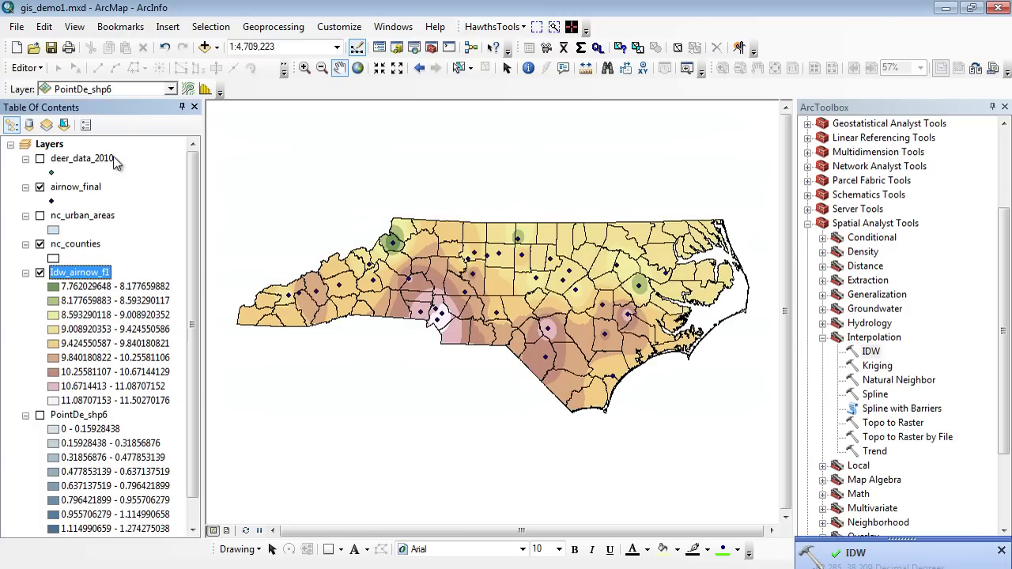
pyautogui.click(305, 67)
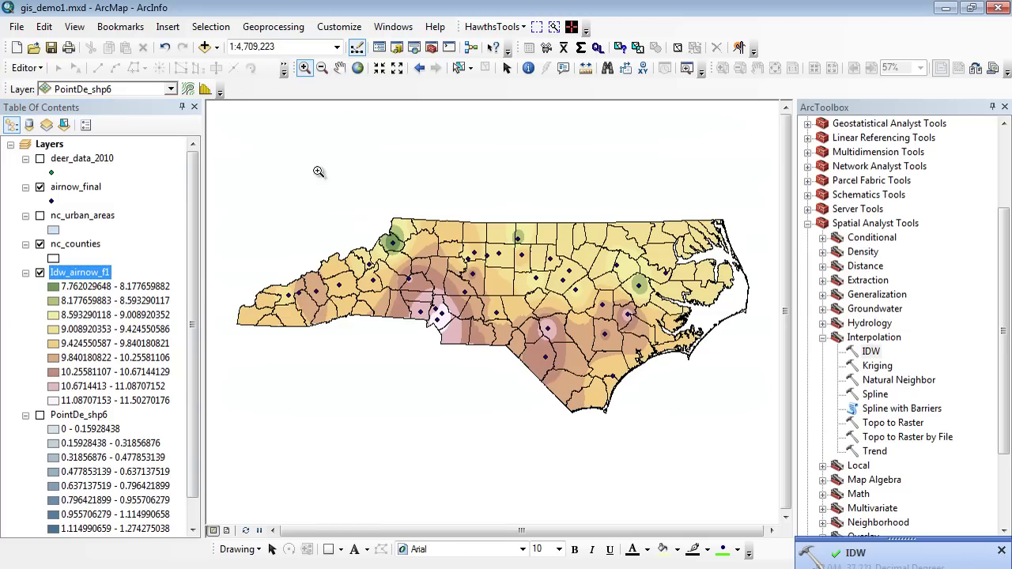
pyautogui.moveTo(318, 172); pyautogui.dragTo(717, 412)
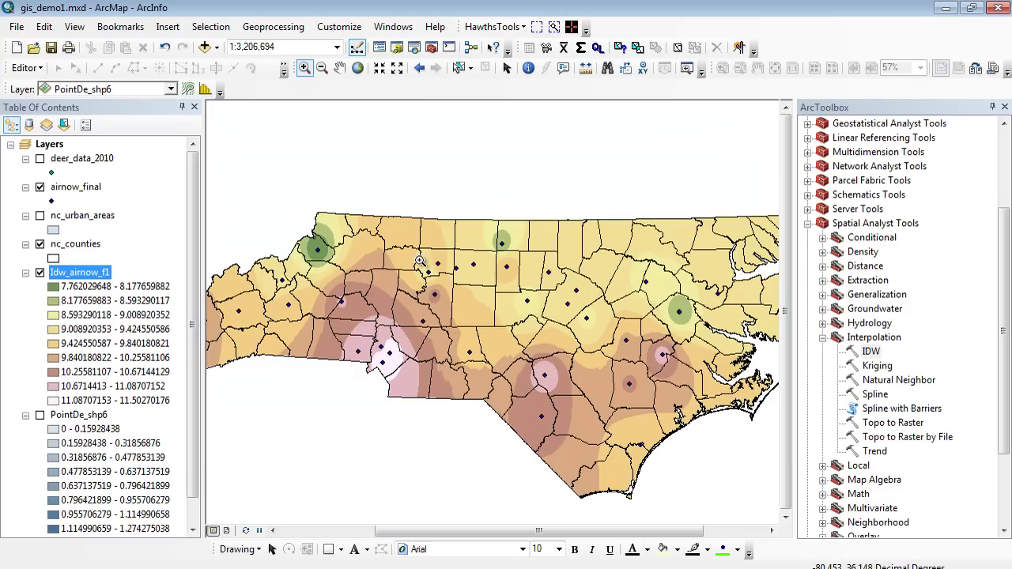
pyautogui.moveTo(421, 262); pyautogui.dragTo(525, 341)
pyautogui.moveTo(328, 133); pyautogui.dragTo(510, 276)
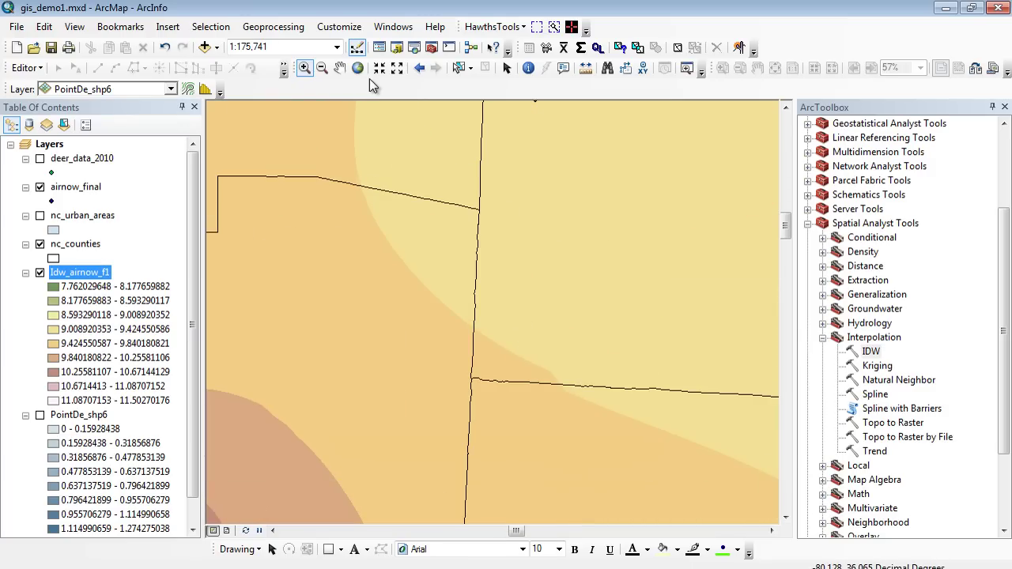
# Pan and zoom out across the IDW surface to reach the northern edge and southern coast.
pyautogui.click(339, 67)
pyautogui.moveTo(530, 279); pyautogui.dragTo(494, 369)
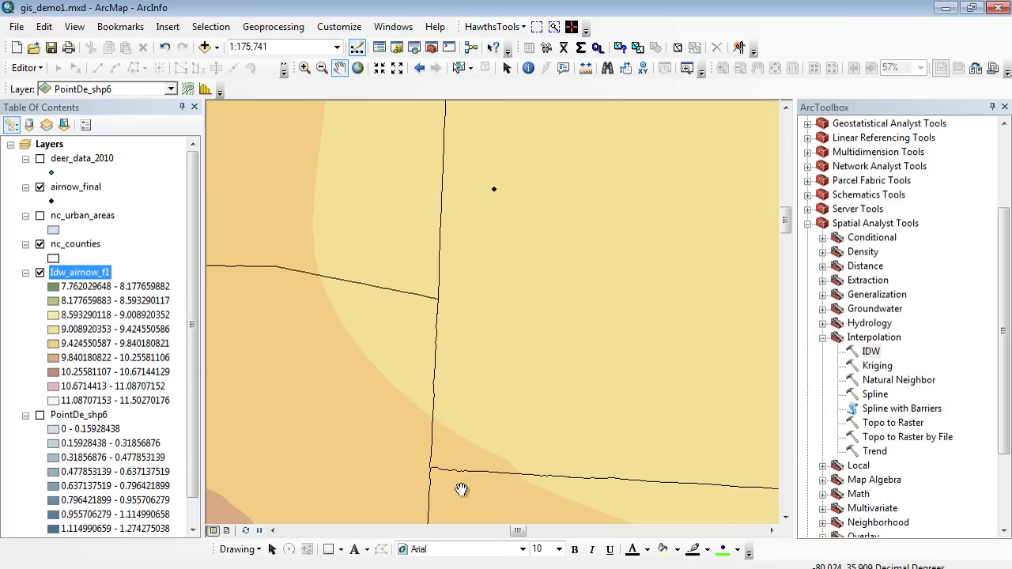
pyautogui.click(322, 67)
pyautogui.moveTo(372, 273); pyautogui.dragTo(629, 519)
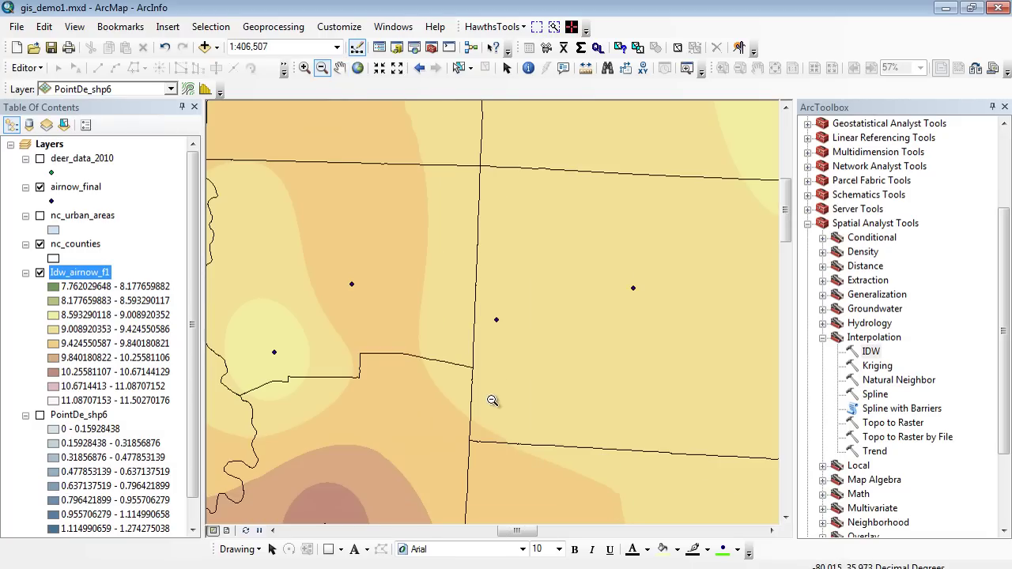
pyautogui.moveTo(427, 334); pyautogui.dragTo(573, 463)
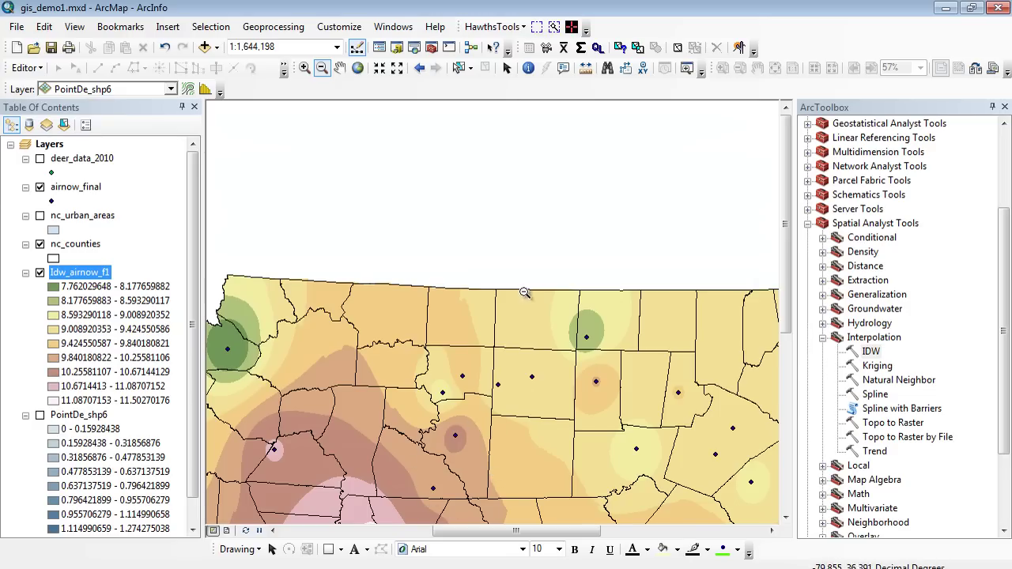
pyautogui.click(340, 68)
pyautogui.moveTo(498, 437); pyautogui.dragTo(512, 276)
pyautogui.moveTo(671, 354); pyautogui.dragTo(477, 308)
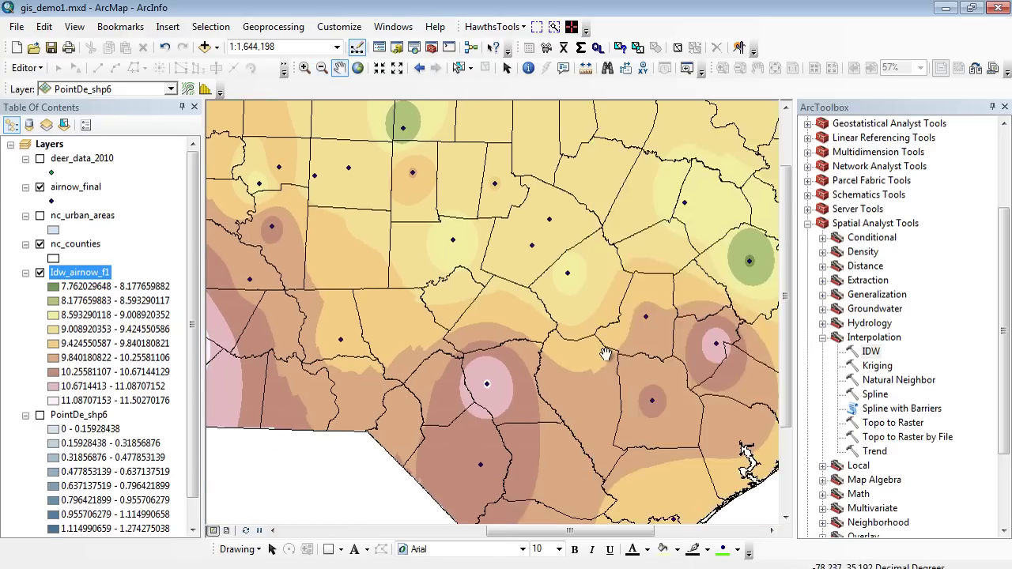
pyautogui.moveTo(624, 355)
pyautogui.mouseDown()
pyautogui.moveTo(460, 342)
pyautogui.moveTo(606, 355)
pyautogui.mouseUp()
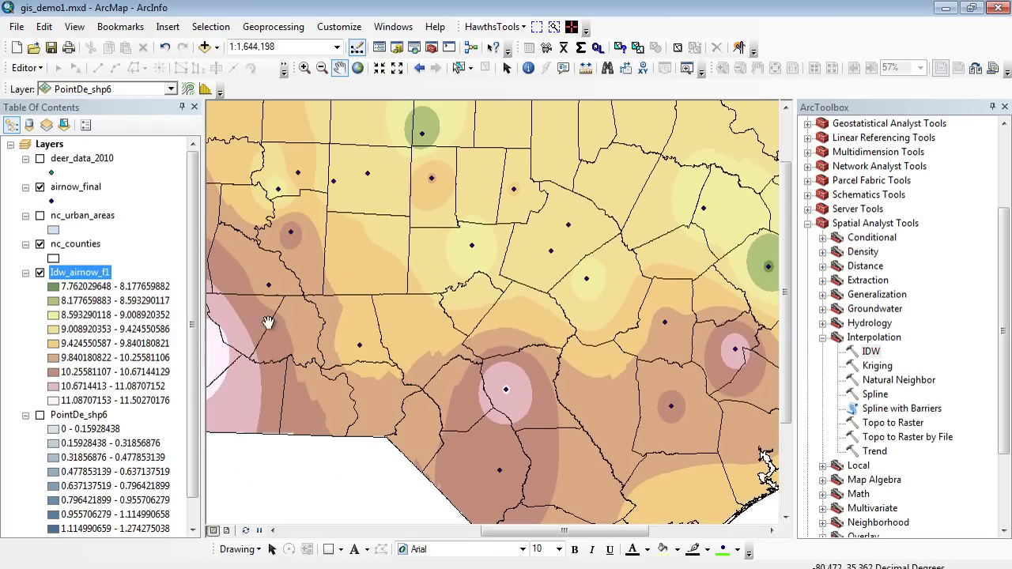
# Hide Idw_airnow_f1 and zoom to the full extent of nc_counties.
pyautogui.click(40, 273)
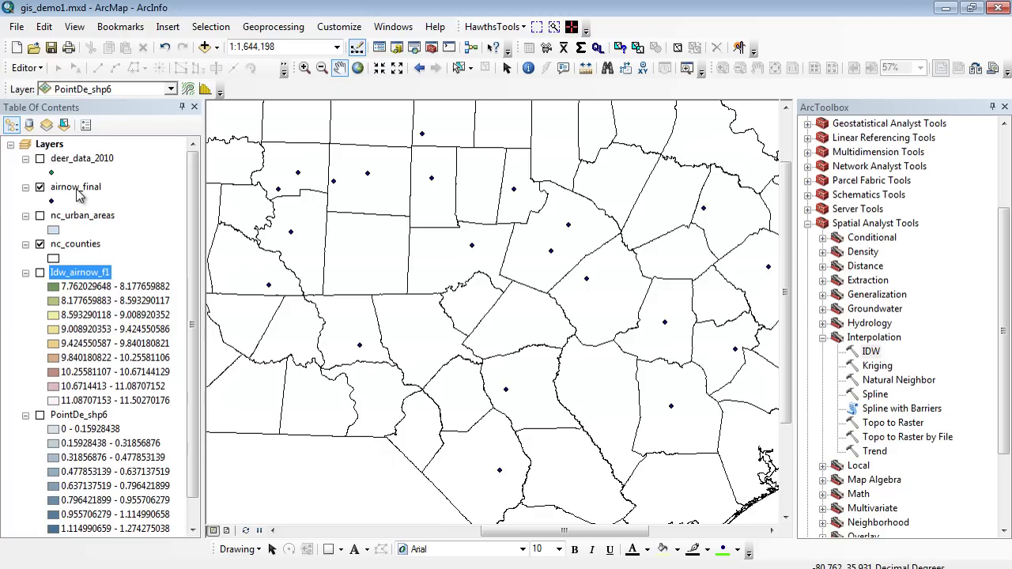
pyautogui.rightClick(78, 191)
pyautogui.rightClick(60, 245)
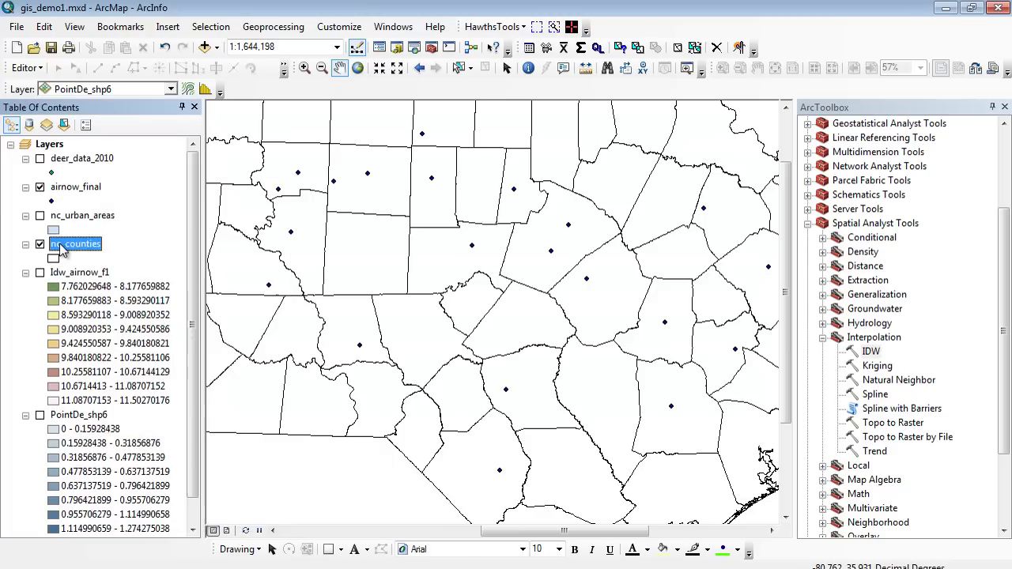
pyautogui.click(119, 315)
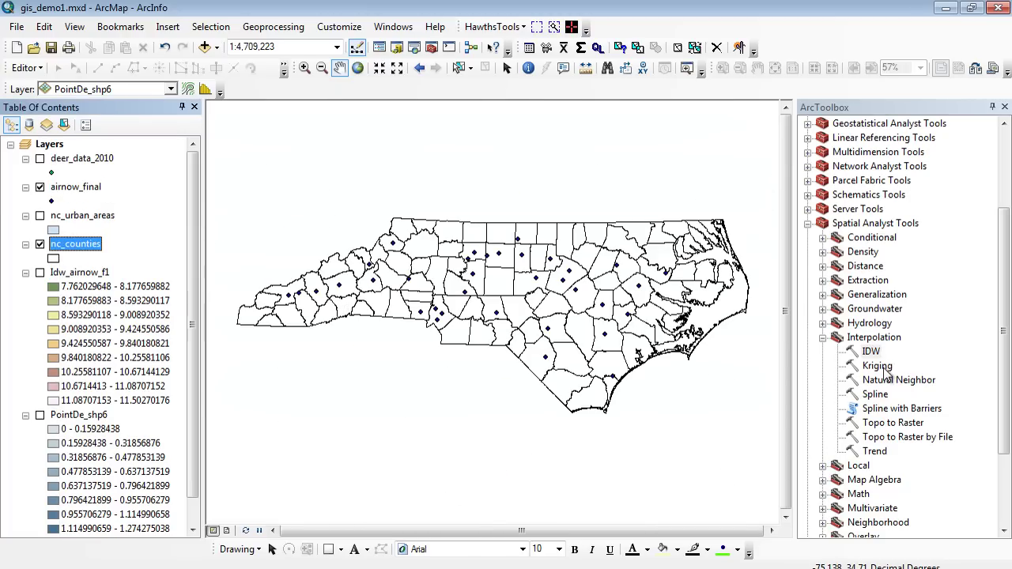
# Run Spline on airnow_final using the Ave_Measure_Value field as Z values.
pyautogui.doubleClick(875, 394)
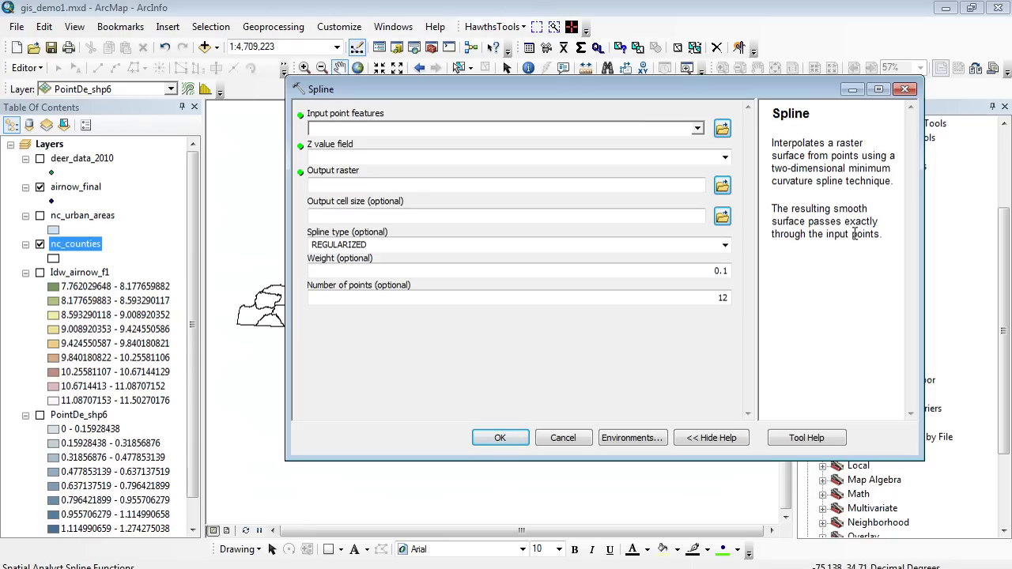
pyautogui.click(698, 132)
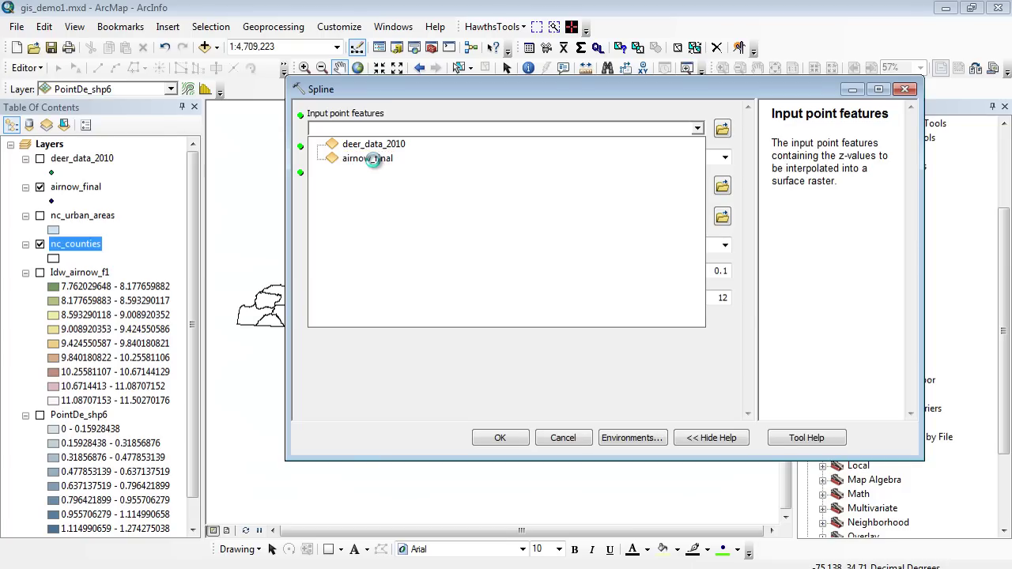
pyautogui.click(373, 160)
pyautogui.click(725, 157)
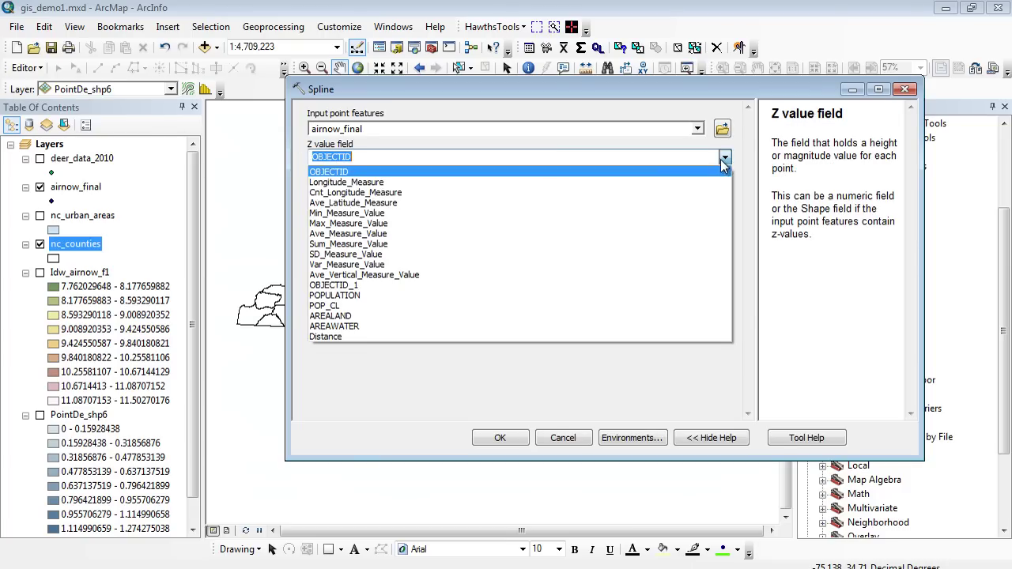
pyautogui.click(405, 235)
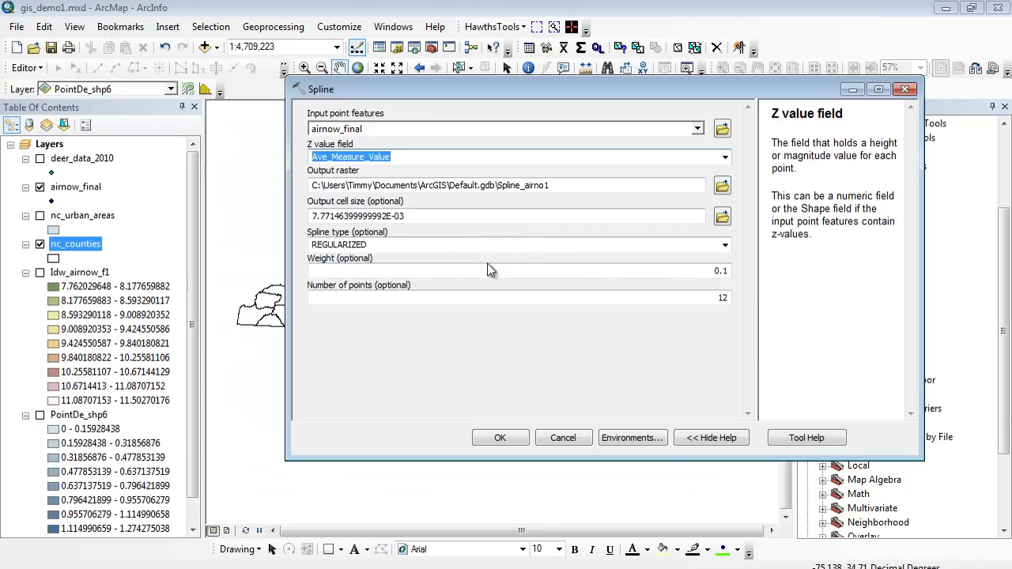
pyautogui.click(502, 438)
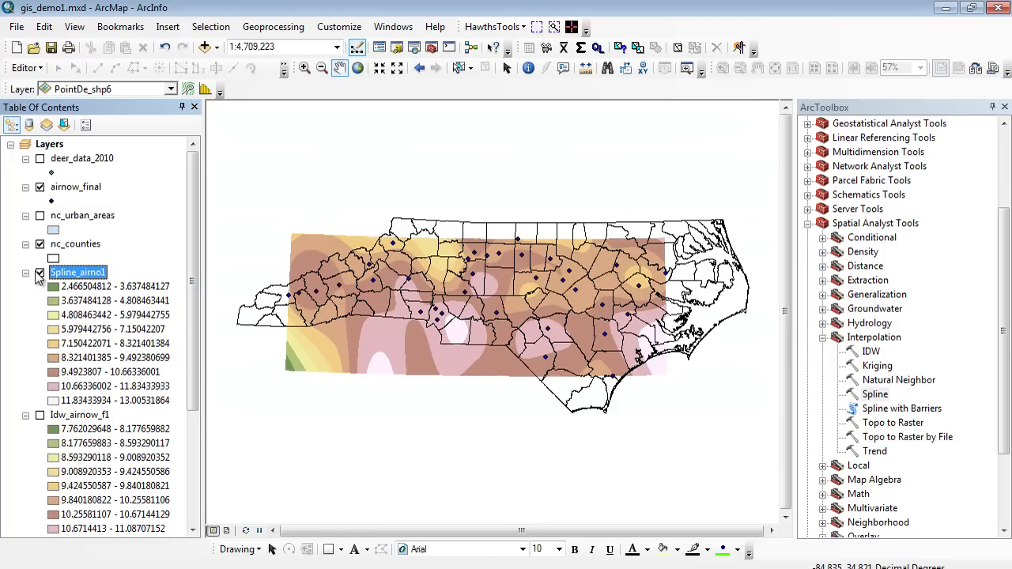
pyautogui.click(40, 415)
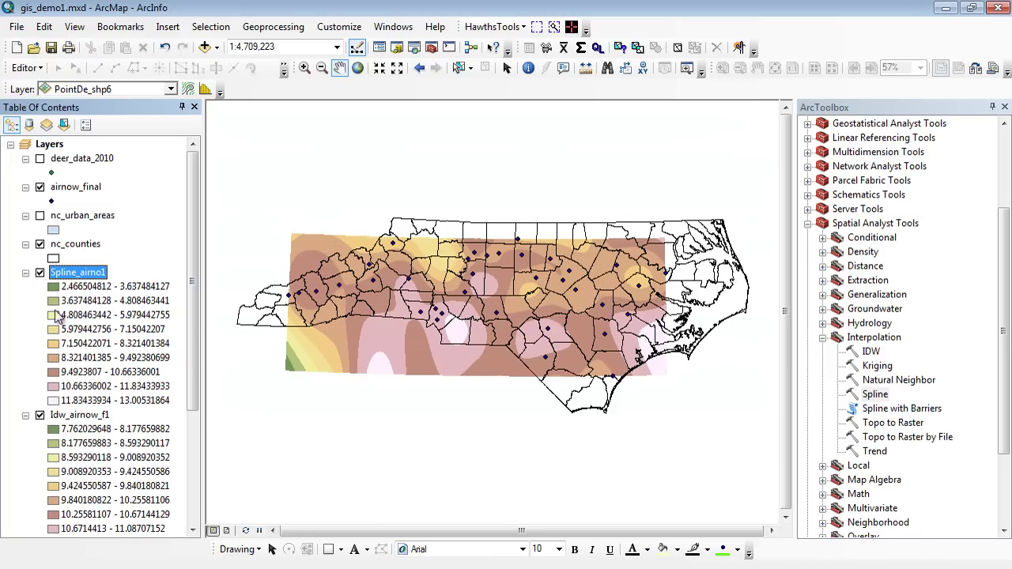
pyautogui.click(39, 273)
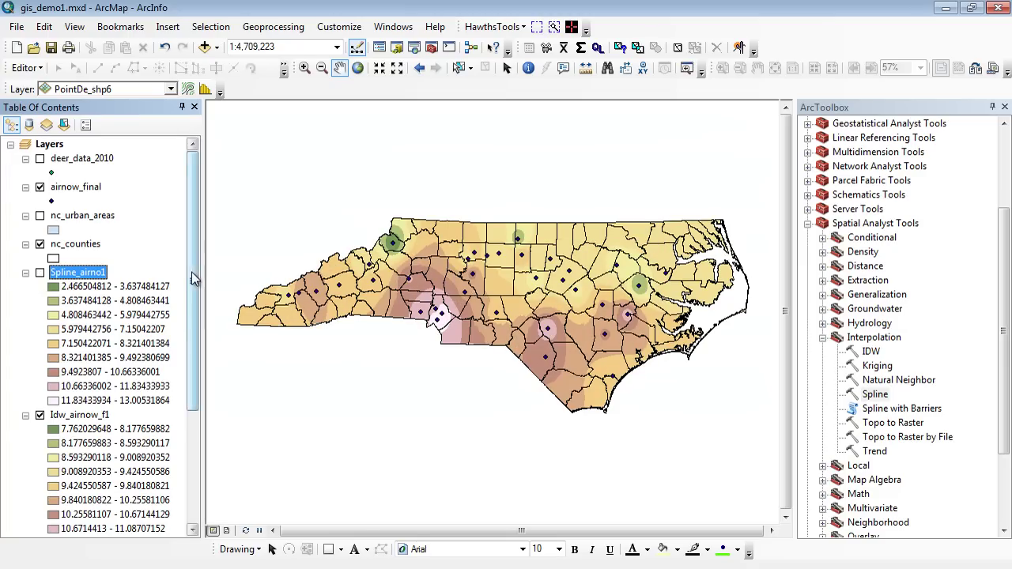
pyautogui.moveTo(194, 277); pyautogui.dragTo(194, 332)
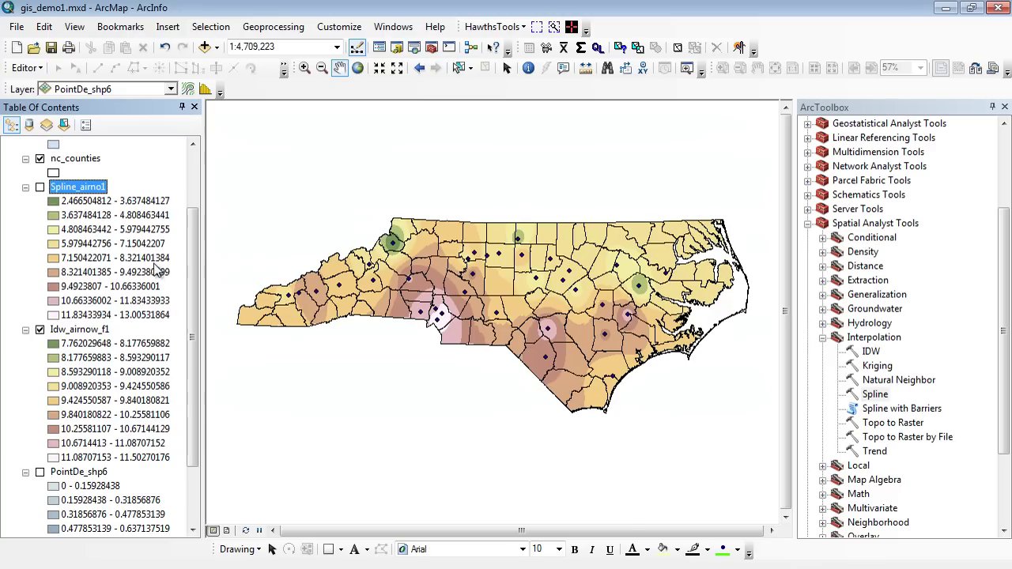
pyautogui.moveTo(192, 310); pyautogui.dragTo(190, 250)
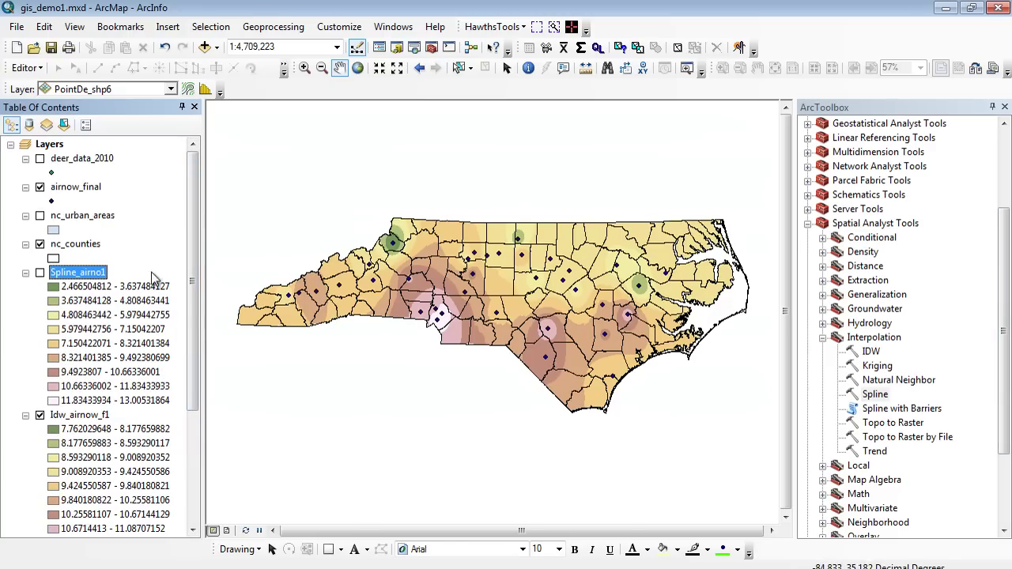
# Set Kriging to interpolate airnow_final's Ave_Measure_Value field into output Kriging_airn1.
pyautogui.doubleClick(874, 365)
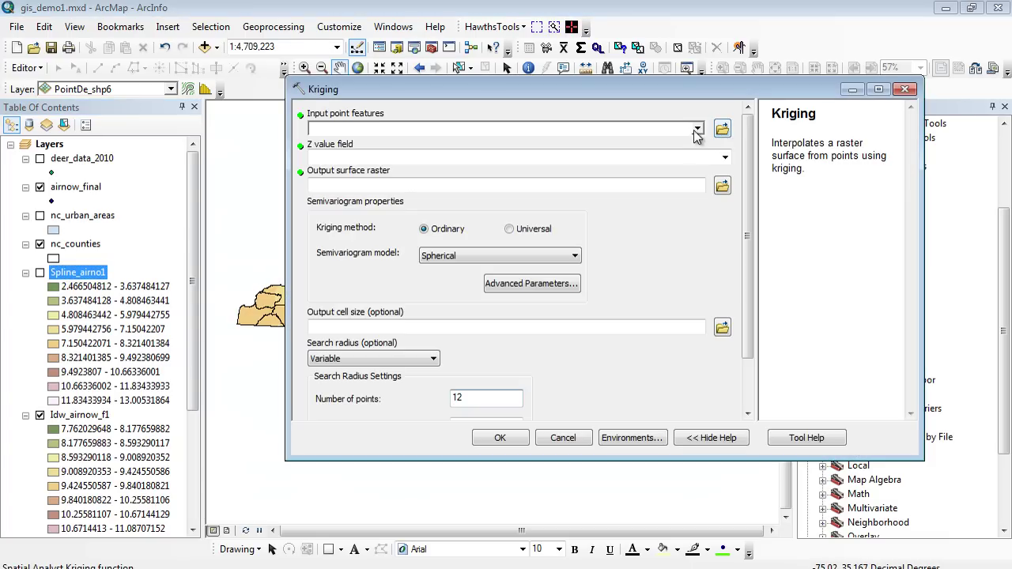
pyautogui.click(697, 129)
pyautogui.click(383, 160)
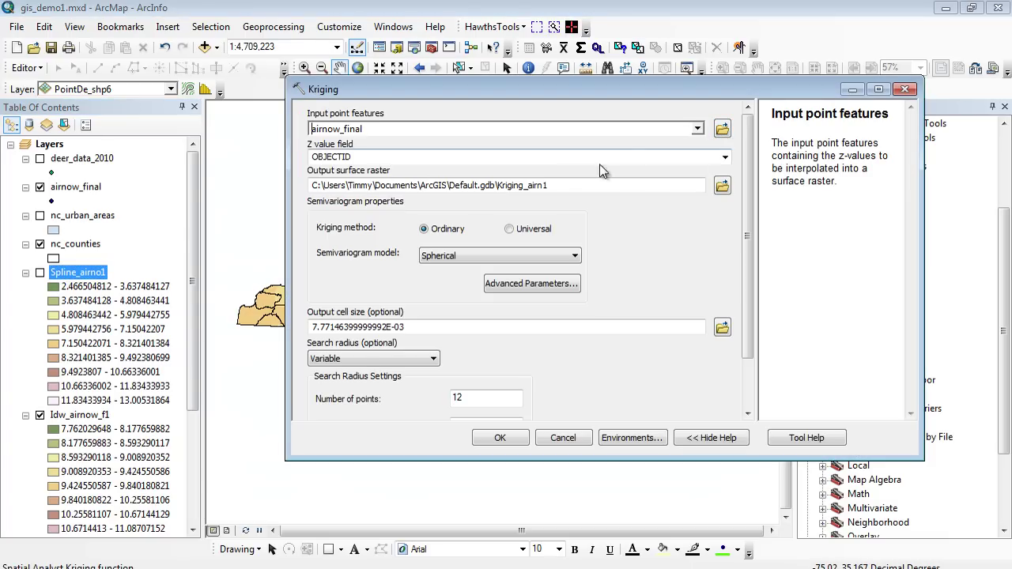
pyautogui.click(715, 159)
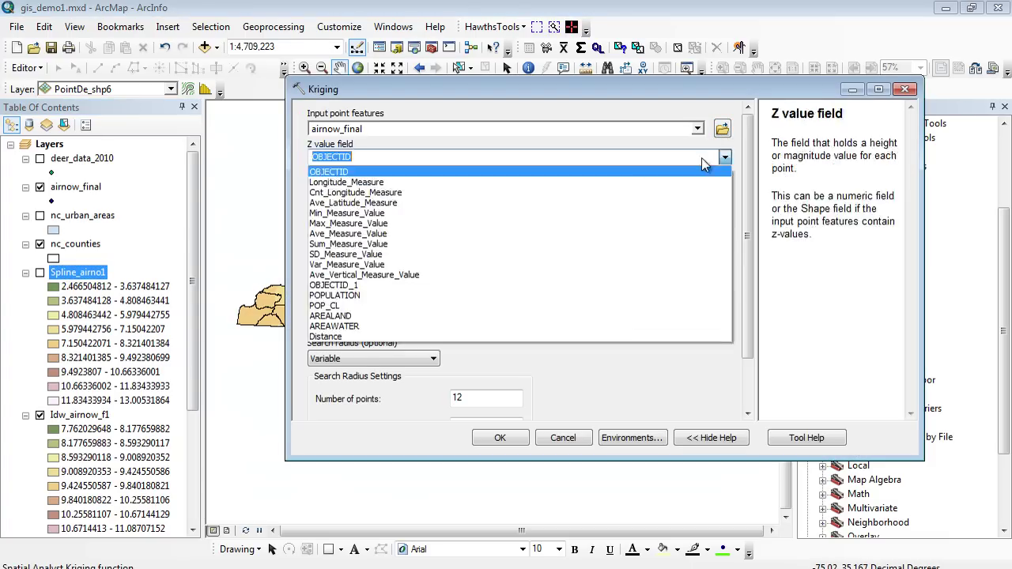
pyautogui.click(401, 235)
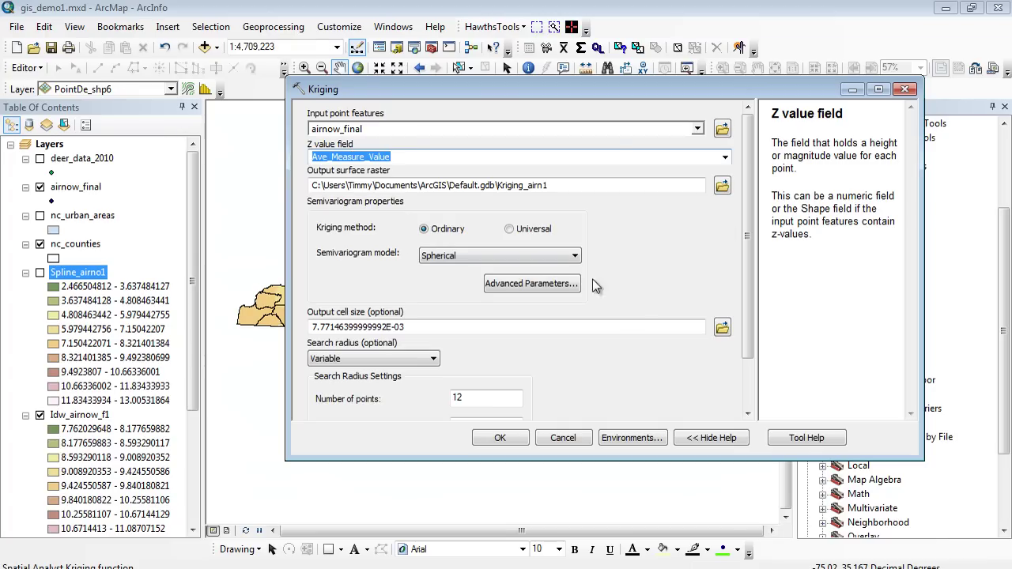
pyautogui.moveTo(752, 267); pyautogui.dragTo(752, 309)
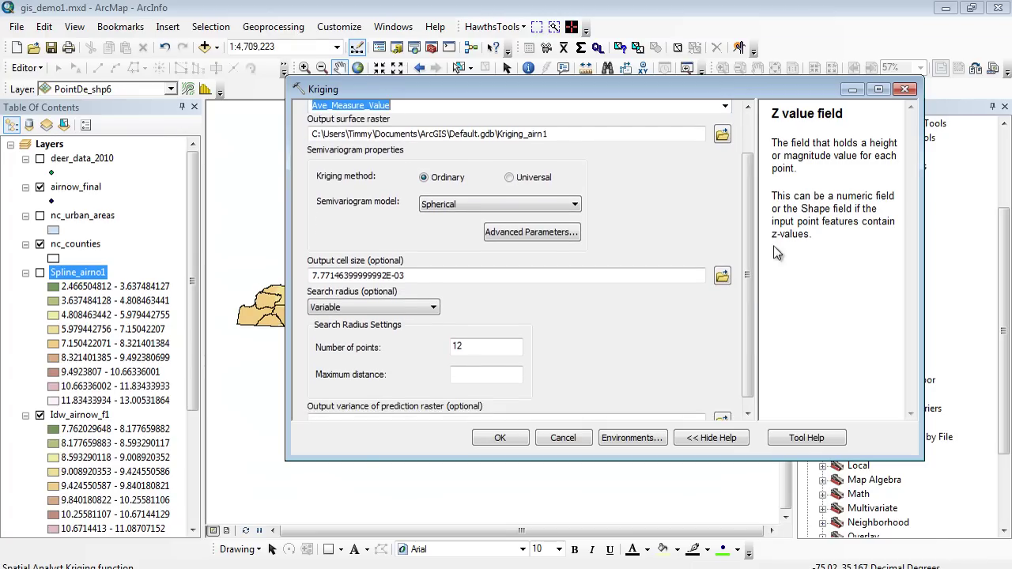
pyautogui.click(630, 439)
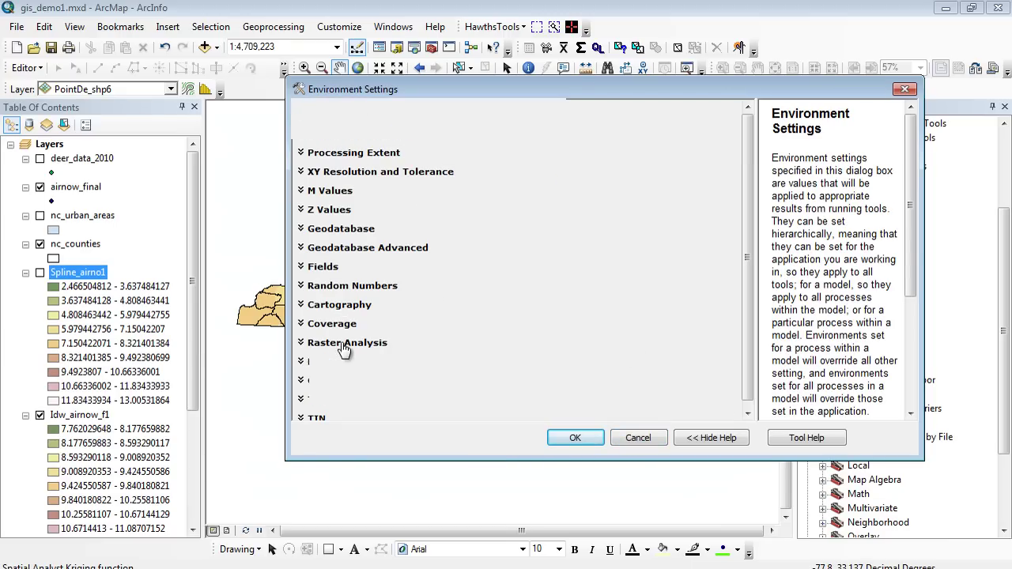
# Set the Raster Analysis mask to nc_counties in the environment settings.
pyautogui.click(345, 343)
pyautogui.scroll(-3, 734, 319)
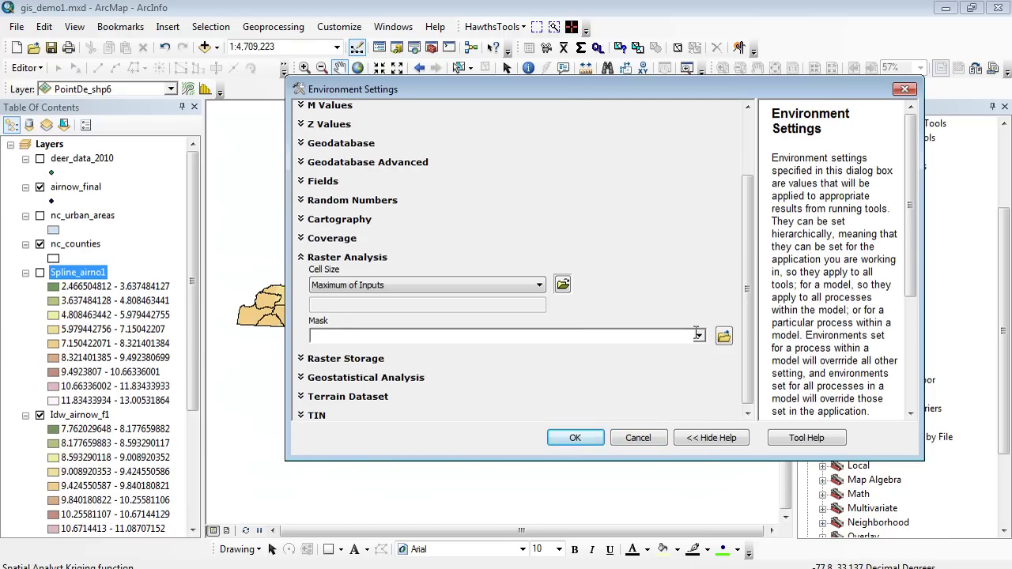
pyautogui.click(699, 336)
pyautogui.click(369, 393)
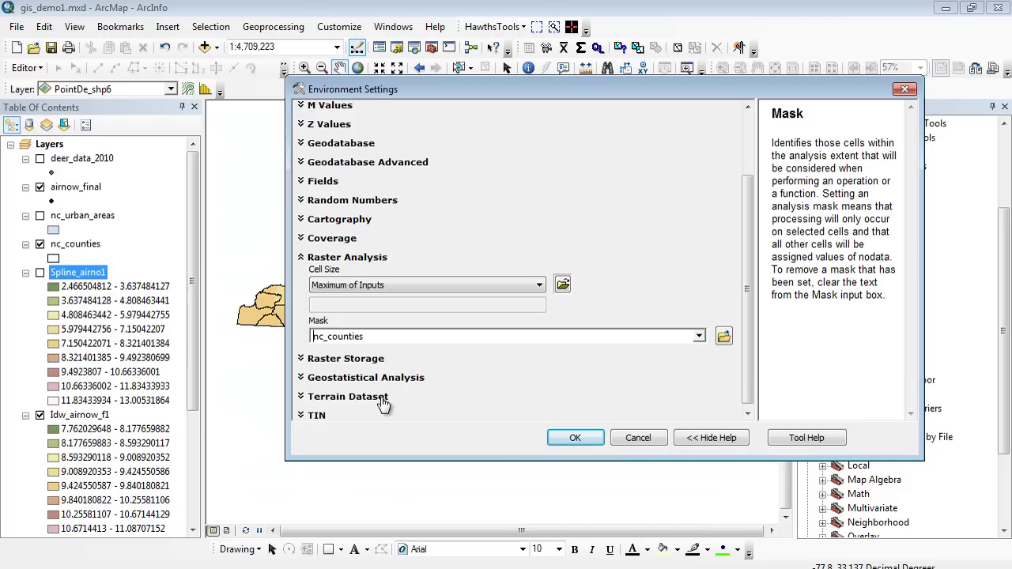
pyautogui.moveTo(741, 377); pyautogui.dragTo(748, 285)
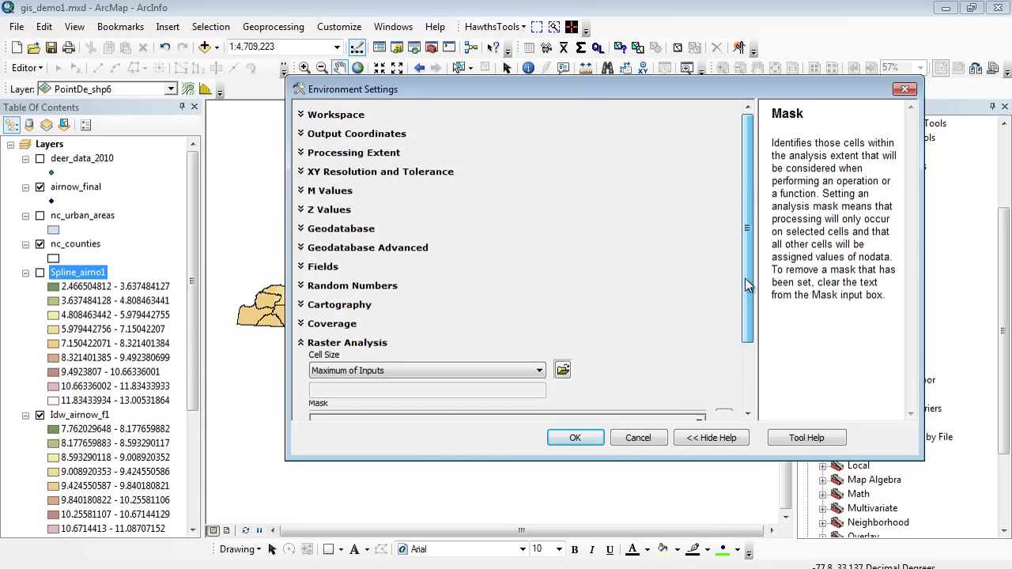
# Match the processing extent to nc_counties and run the Kriging interpolation.
pyautogui.click(364, 155)
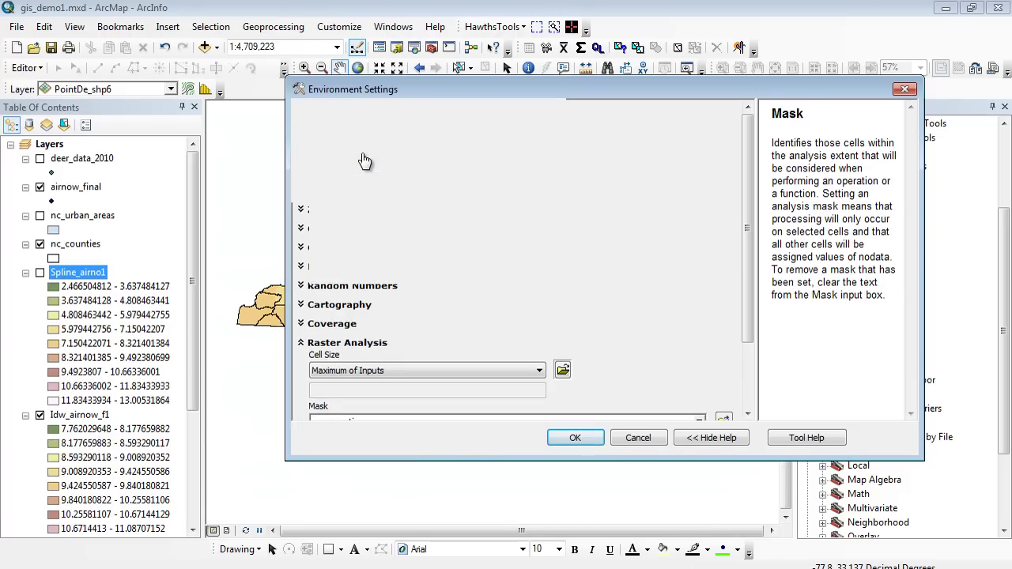
pyautogui.click(564, 180)
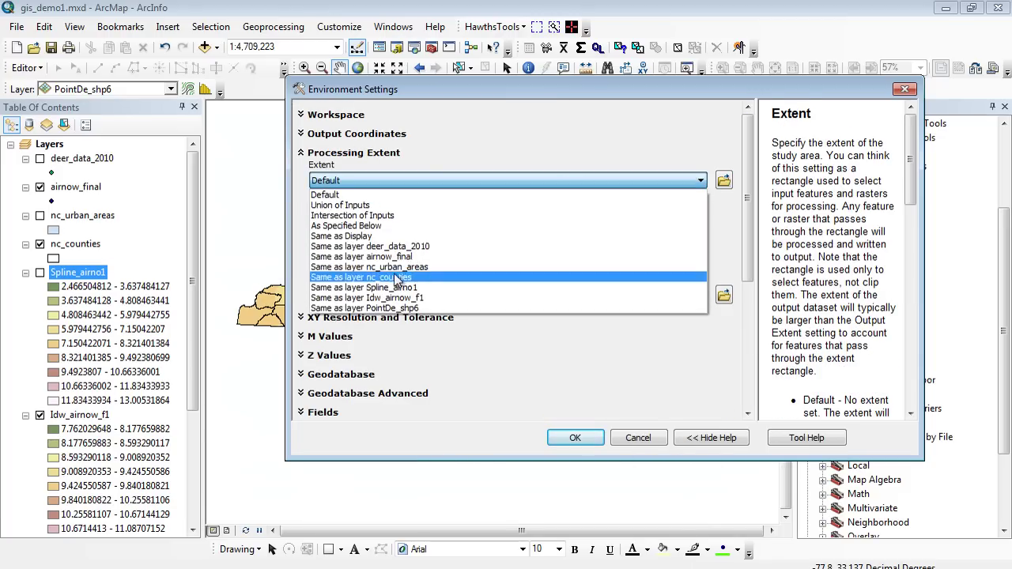
pyautogui.click(395, 277)
pyautogui.click(566, 439)
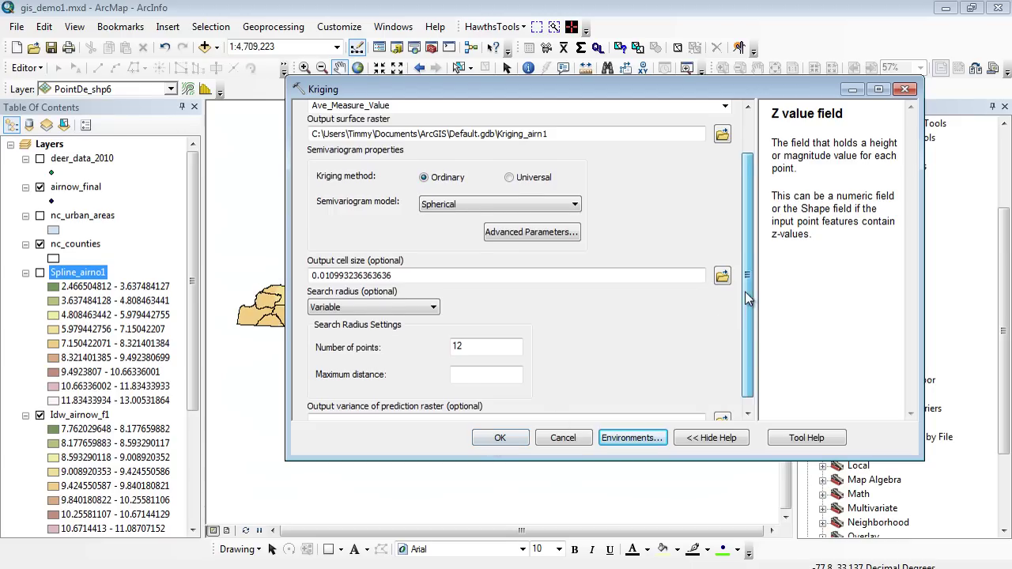
pyautogui.scroll(-1, 743, 309)
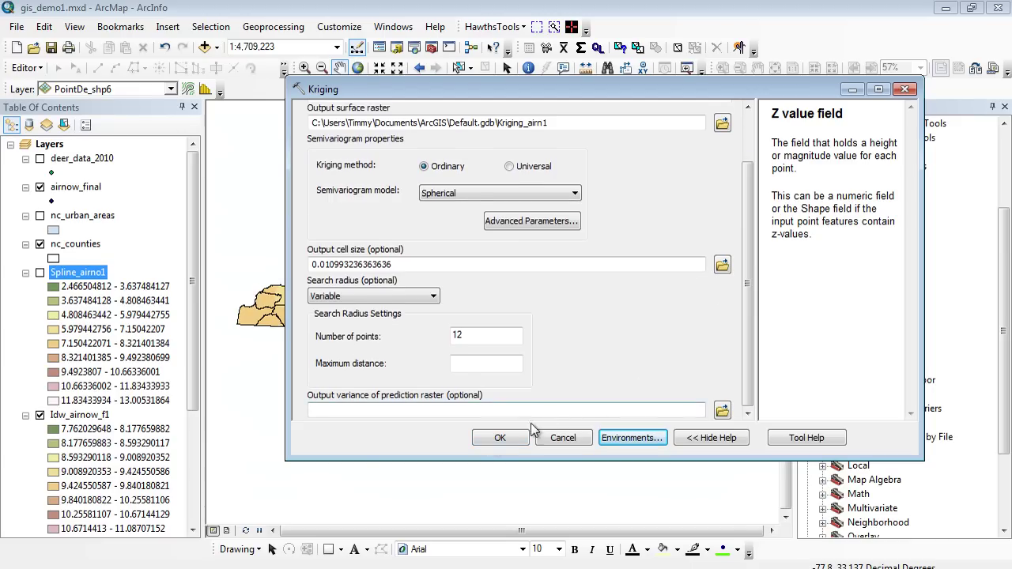
pyautogui.click(510, 440)
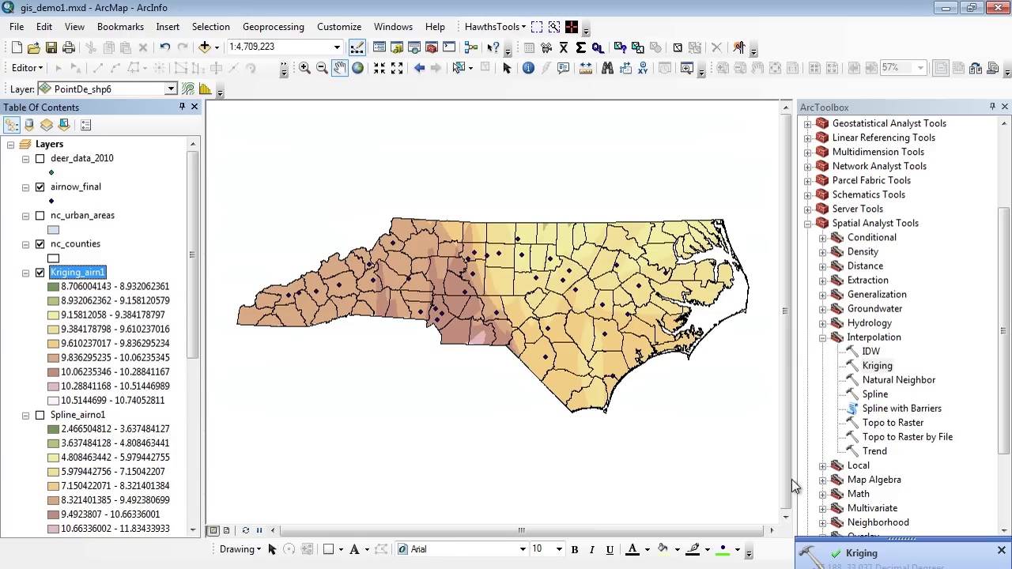
# Switch the view to Spline_airno1, hiding Kriging_airn1 and the IDW surface.
pyautogui.moveTo(194, 239)
pyautogui.mouseDown()
pyautogui.moveTo(193, 336)
pyautogui.moveTo(193, 237)
pyautogui.mouseUp()
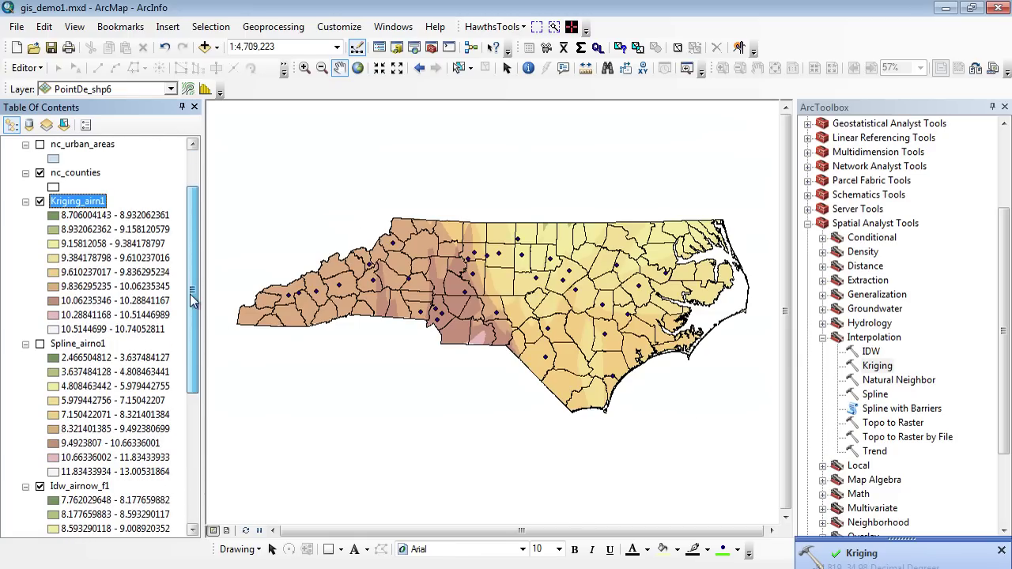
pyautogui.click(40, 202)
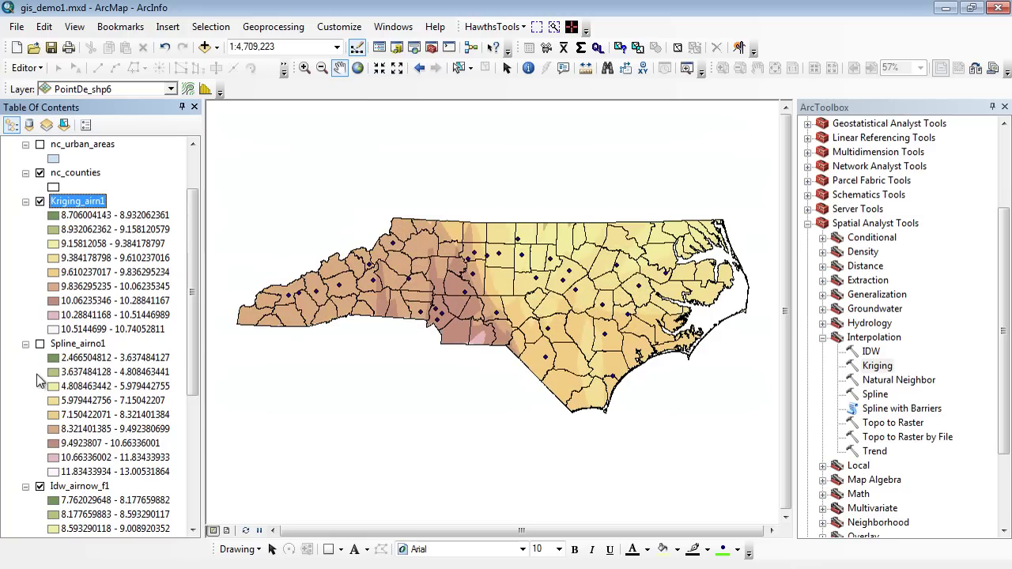
pyautogui.click(39, 344)
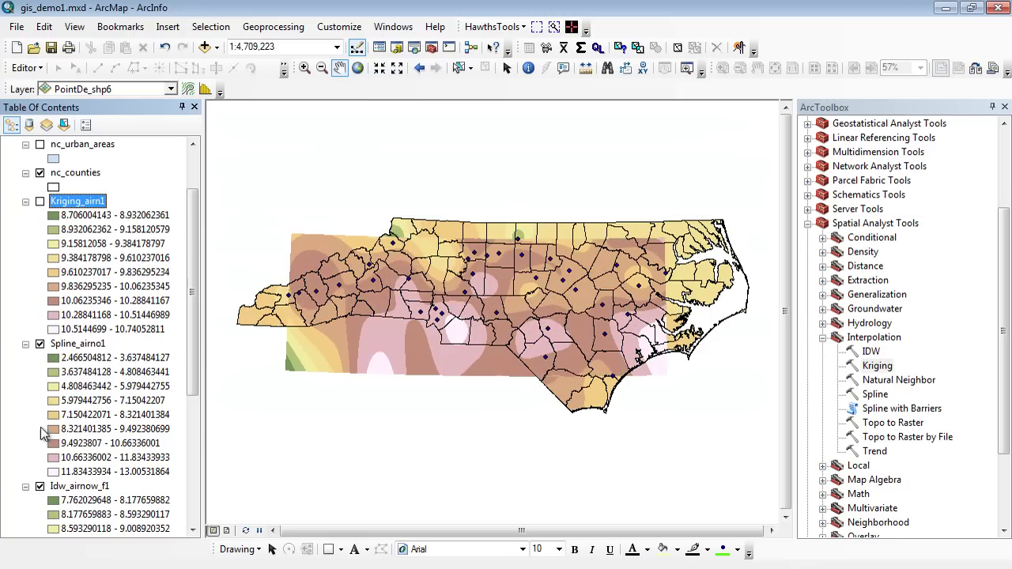
pyautogui.click(40, 487)
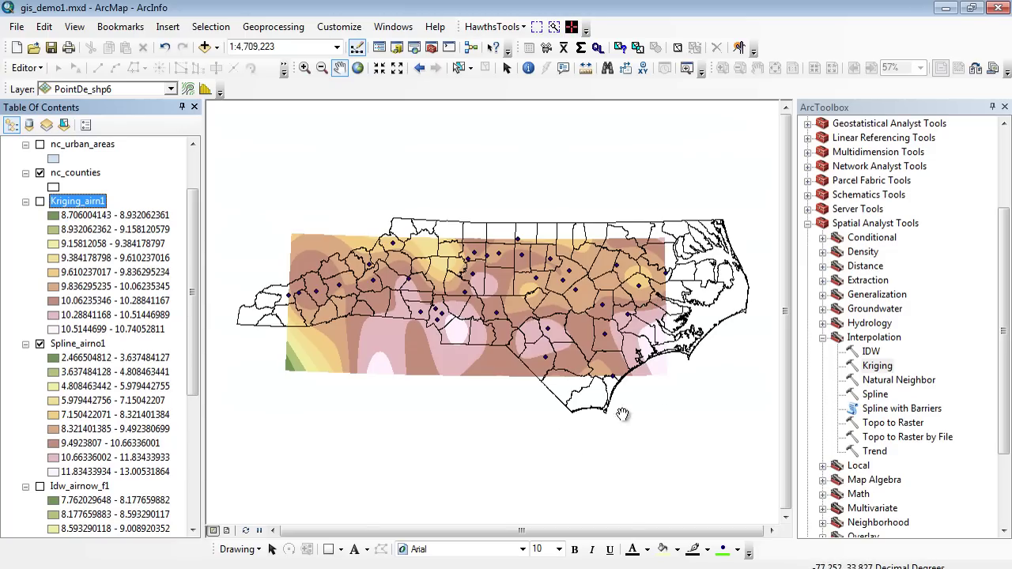
# Bring Kriging_airn1 back into view and hide Spline_airno1 for comparison.
pyautogui.click(39, 201)
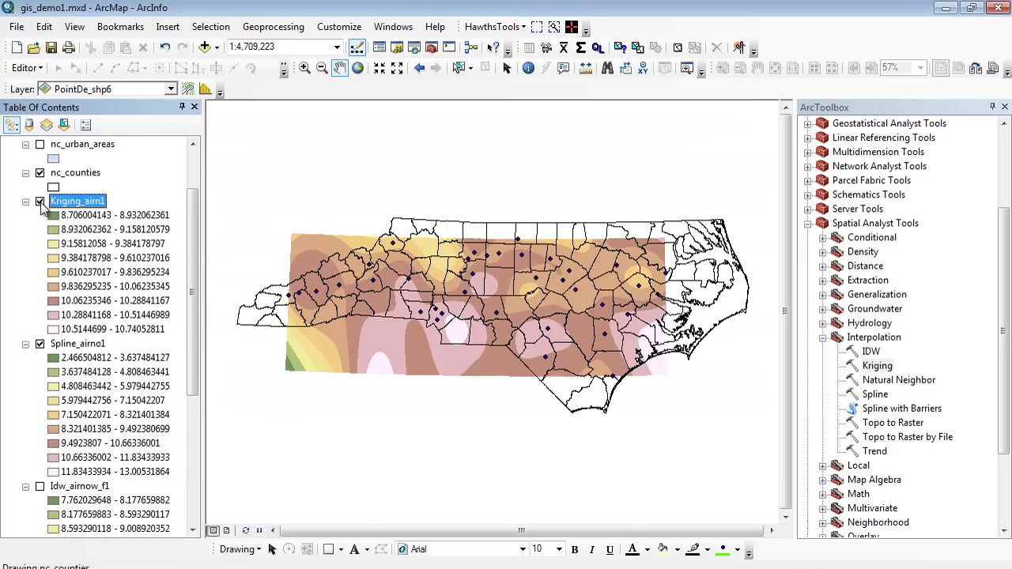
pyautogui.click(40, 344)
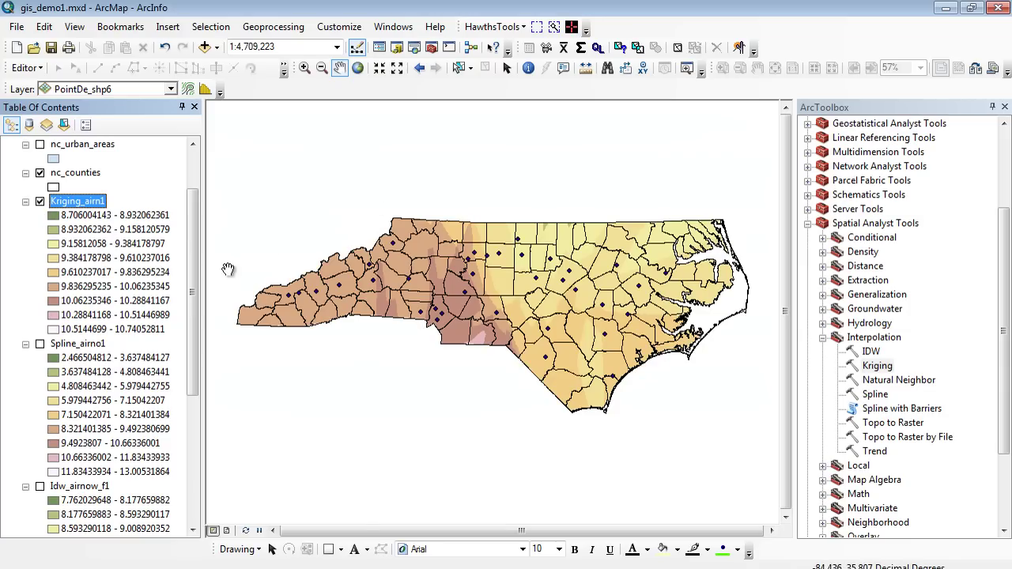
pyautogui.scroll(-1, 197, 304)
pyautogui.scroll(-1, 198, 309)
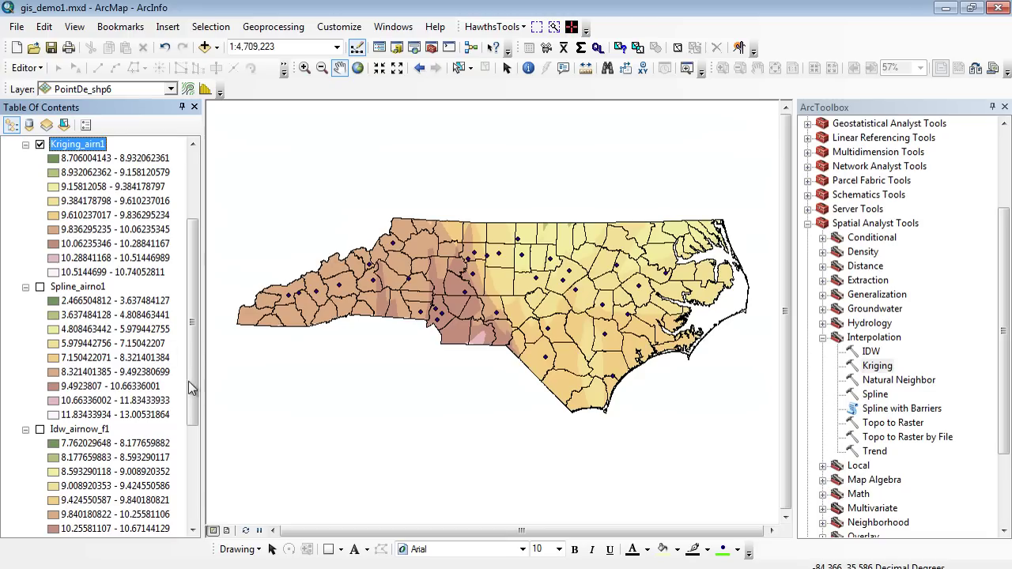
pyautogui.scroll(-1, 194, 376)
pyautogui.scroll(1, 194, 372)
# Hide Kriging_airn1, reveal PointDe_shp6, and briefly toggle the deer_data_2010 points on and off.
pyautogui.click(40, 144)
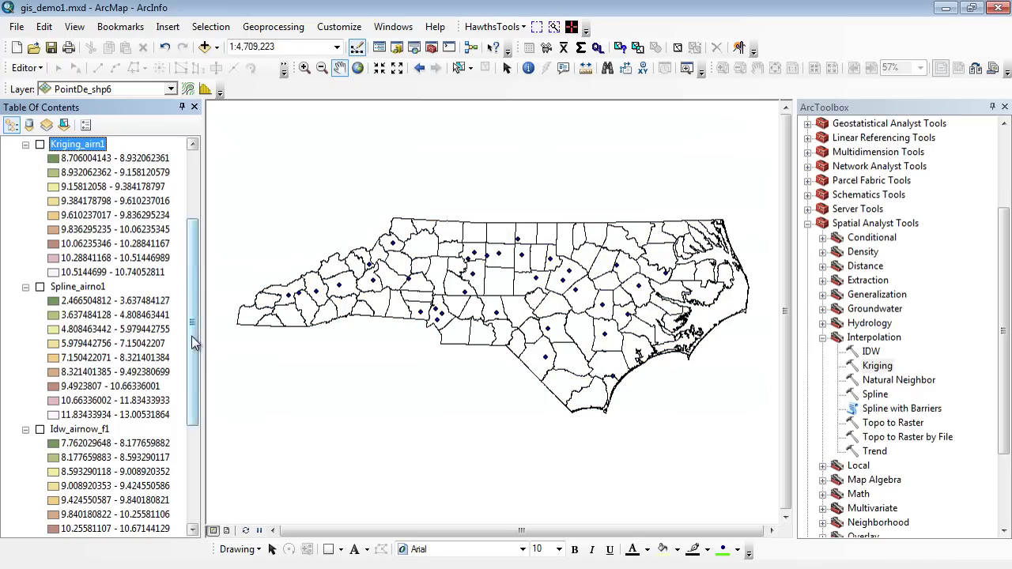
pyautogui.scroll(-5, 53, 444)
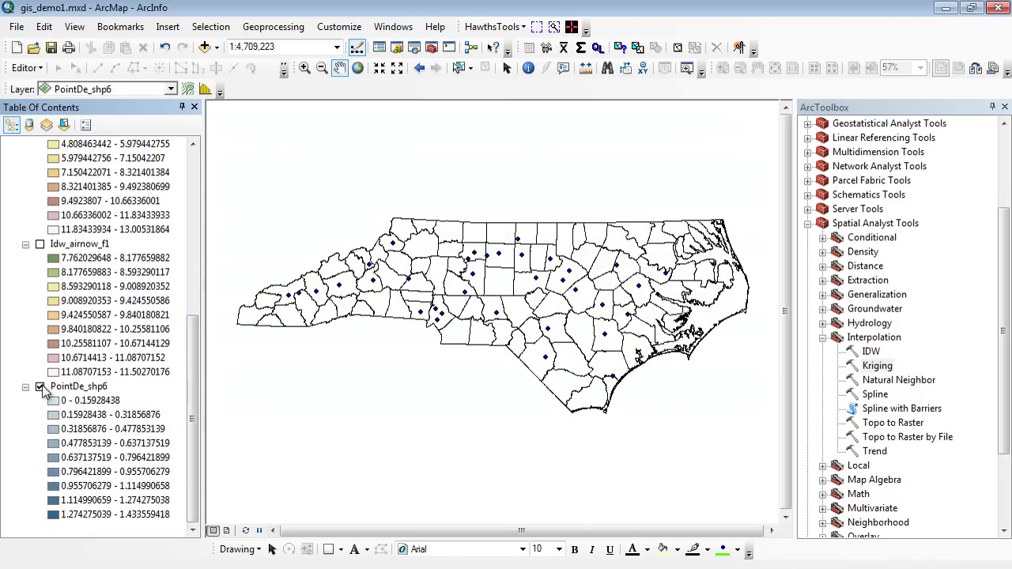
pyautogui.moveTo(198, 370); pyautogui.dragTo(198, 207)
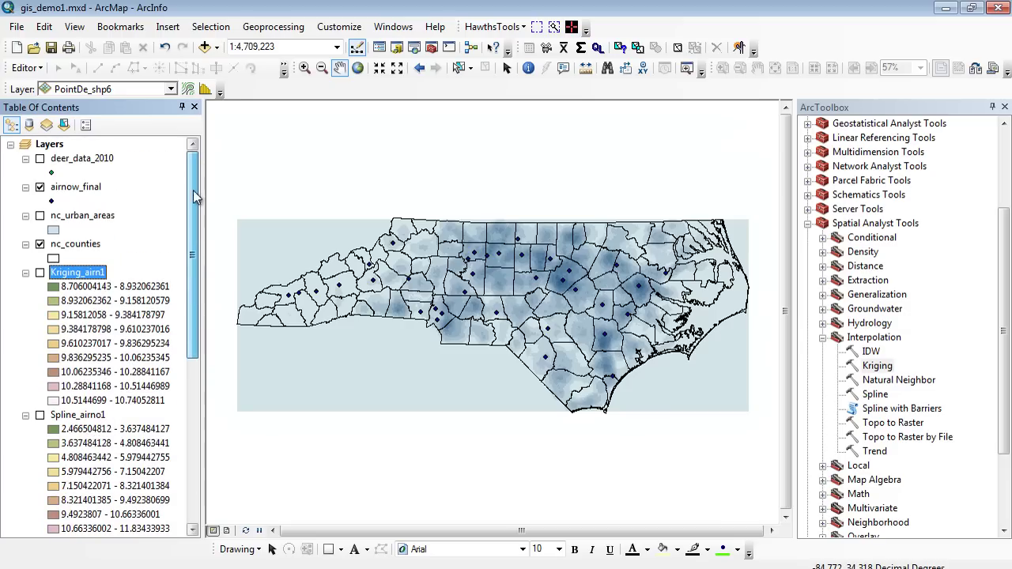
pyautogui.click(40, 159)
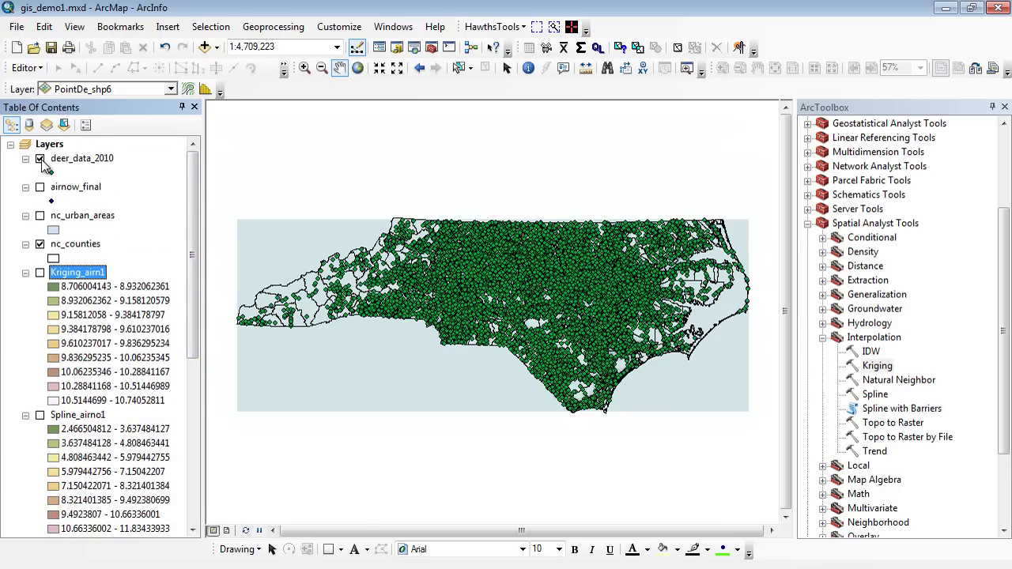
pyautogui.click(41, 159)
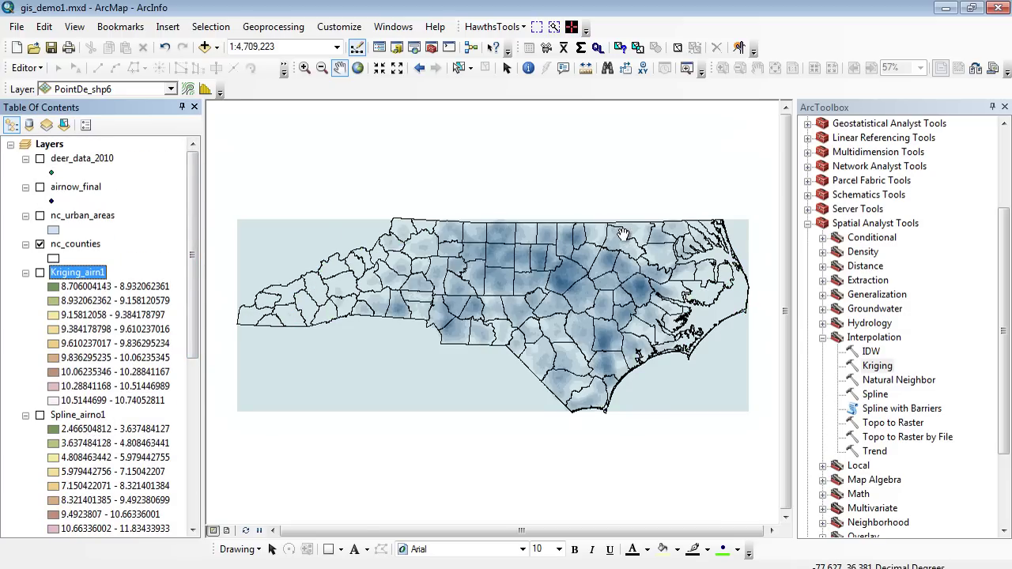